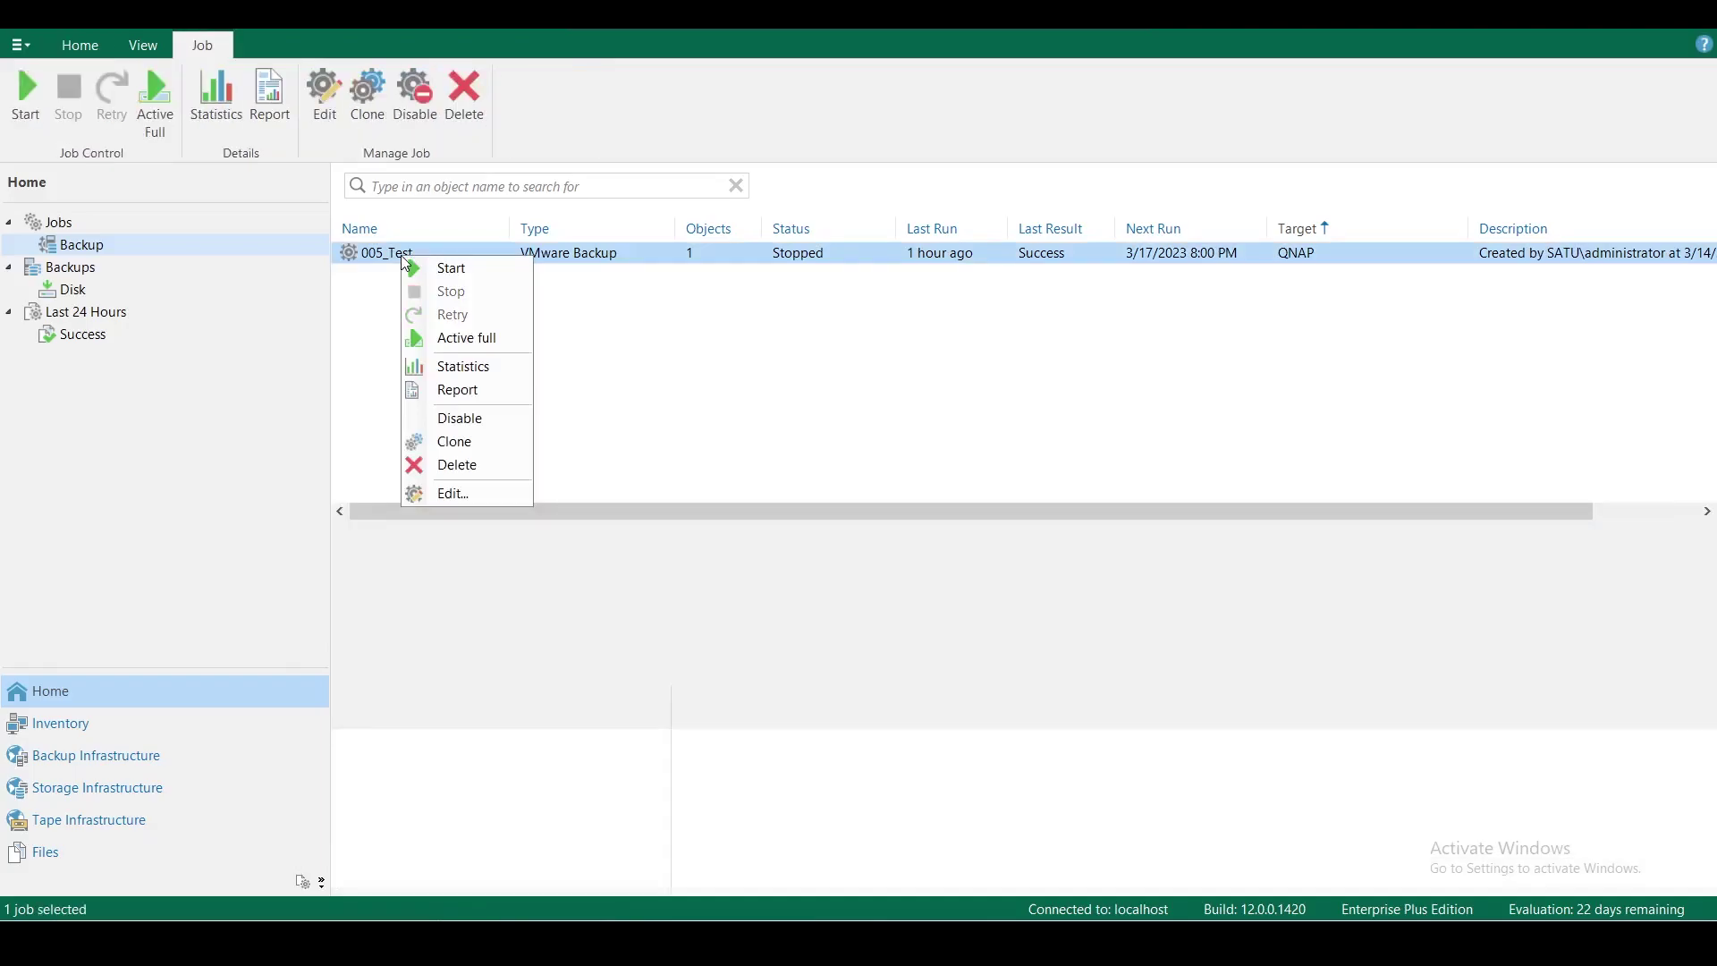
- Clone the 005_Test backup job, open the clone for editing and rename it ProxyTest
click(459, 445)
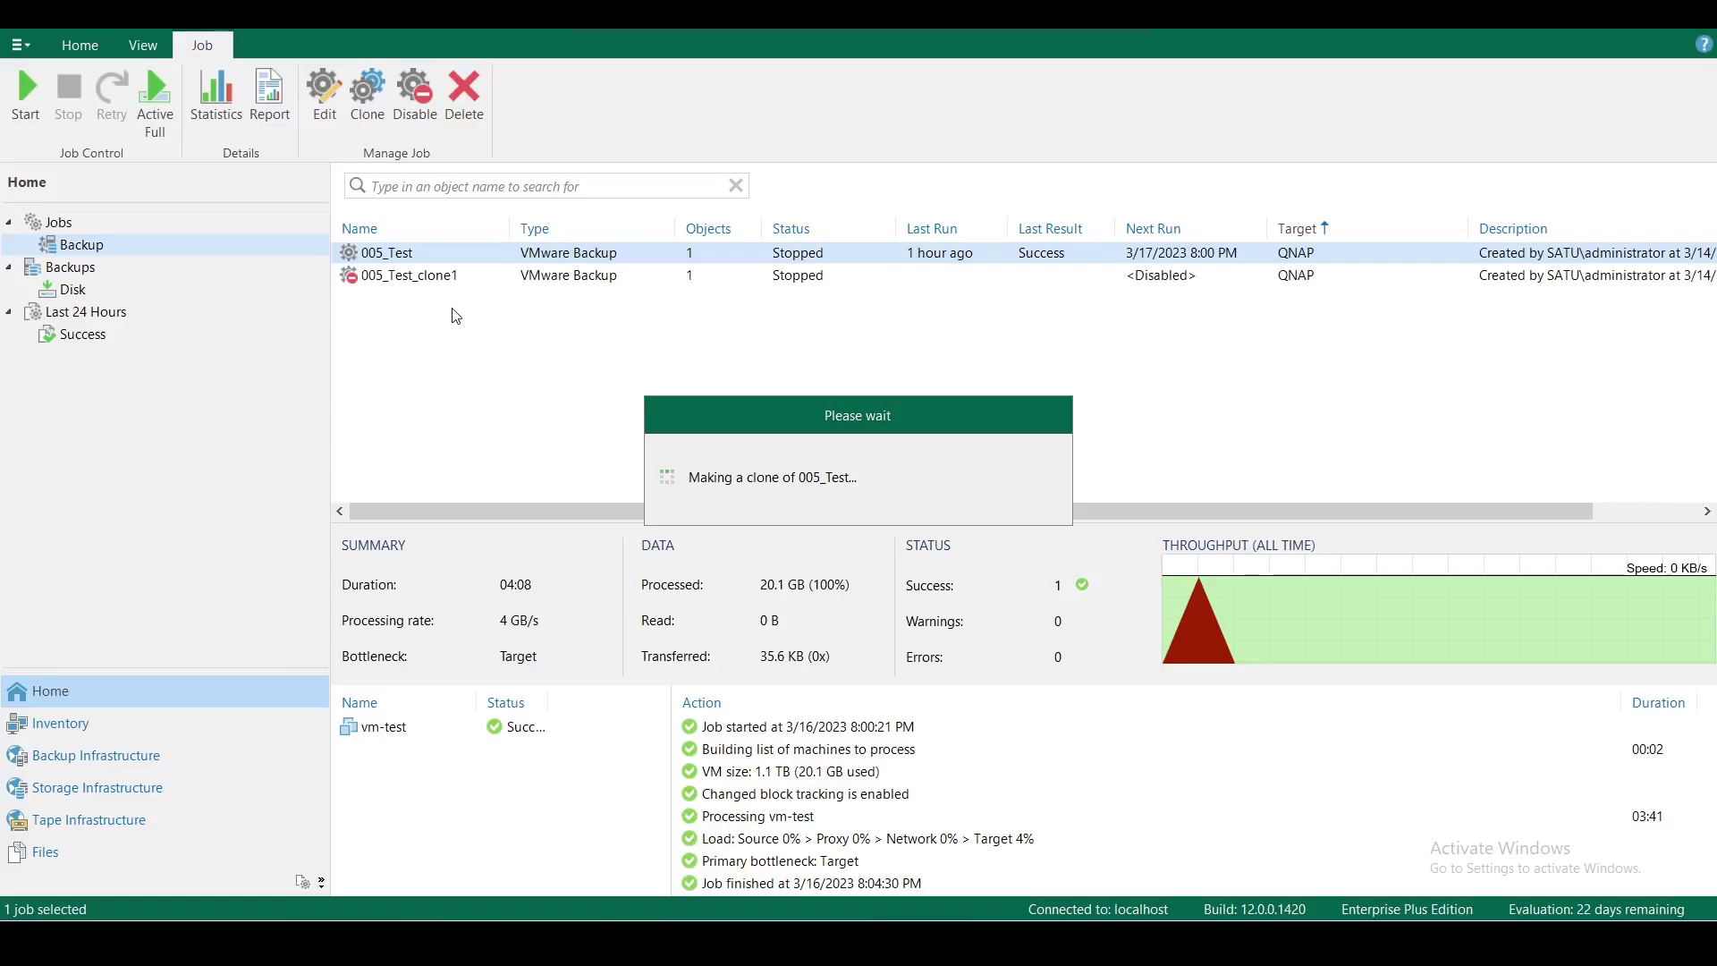
right_click(432, 279)
click(493, 531)
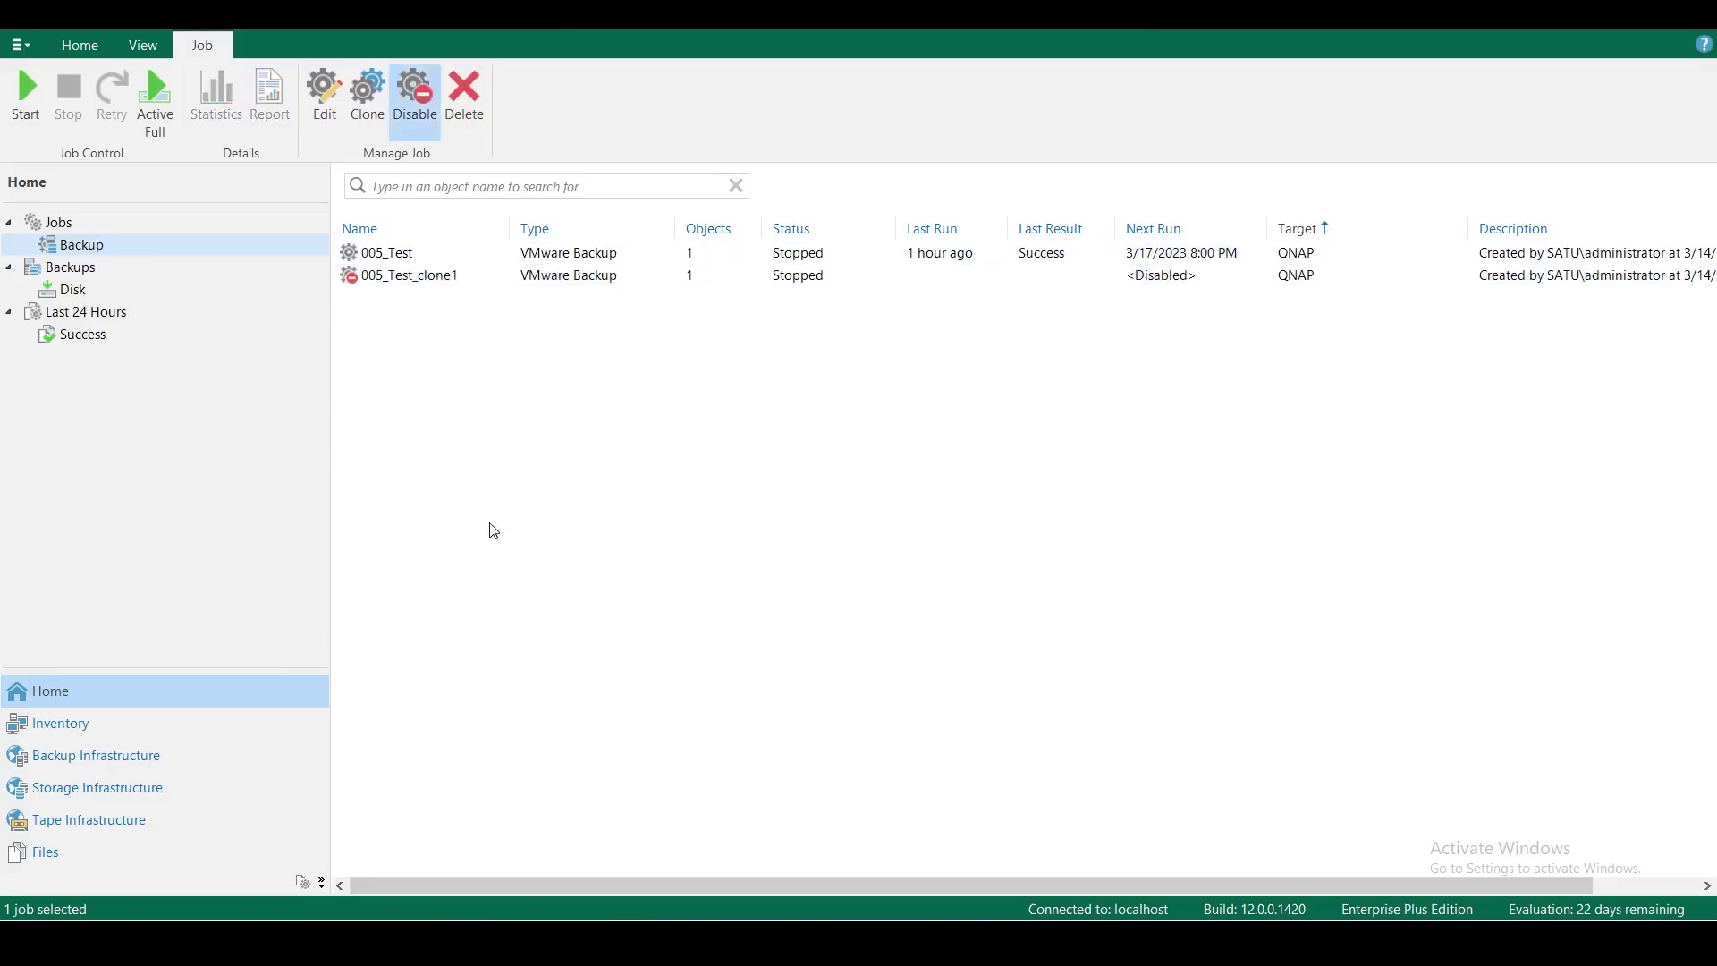
right_click(417, 276)
click(491, 528)
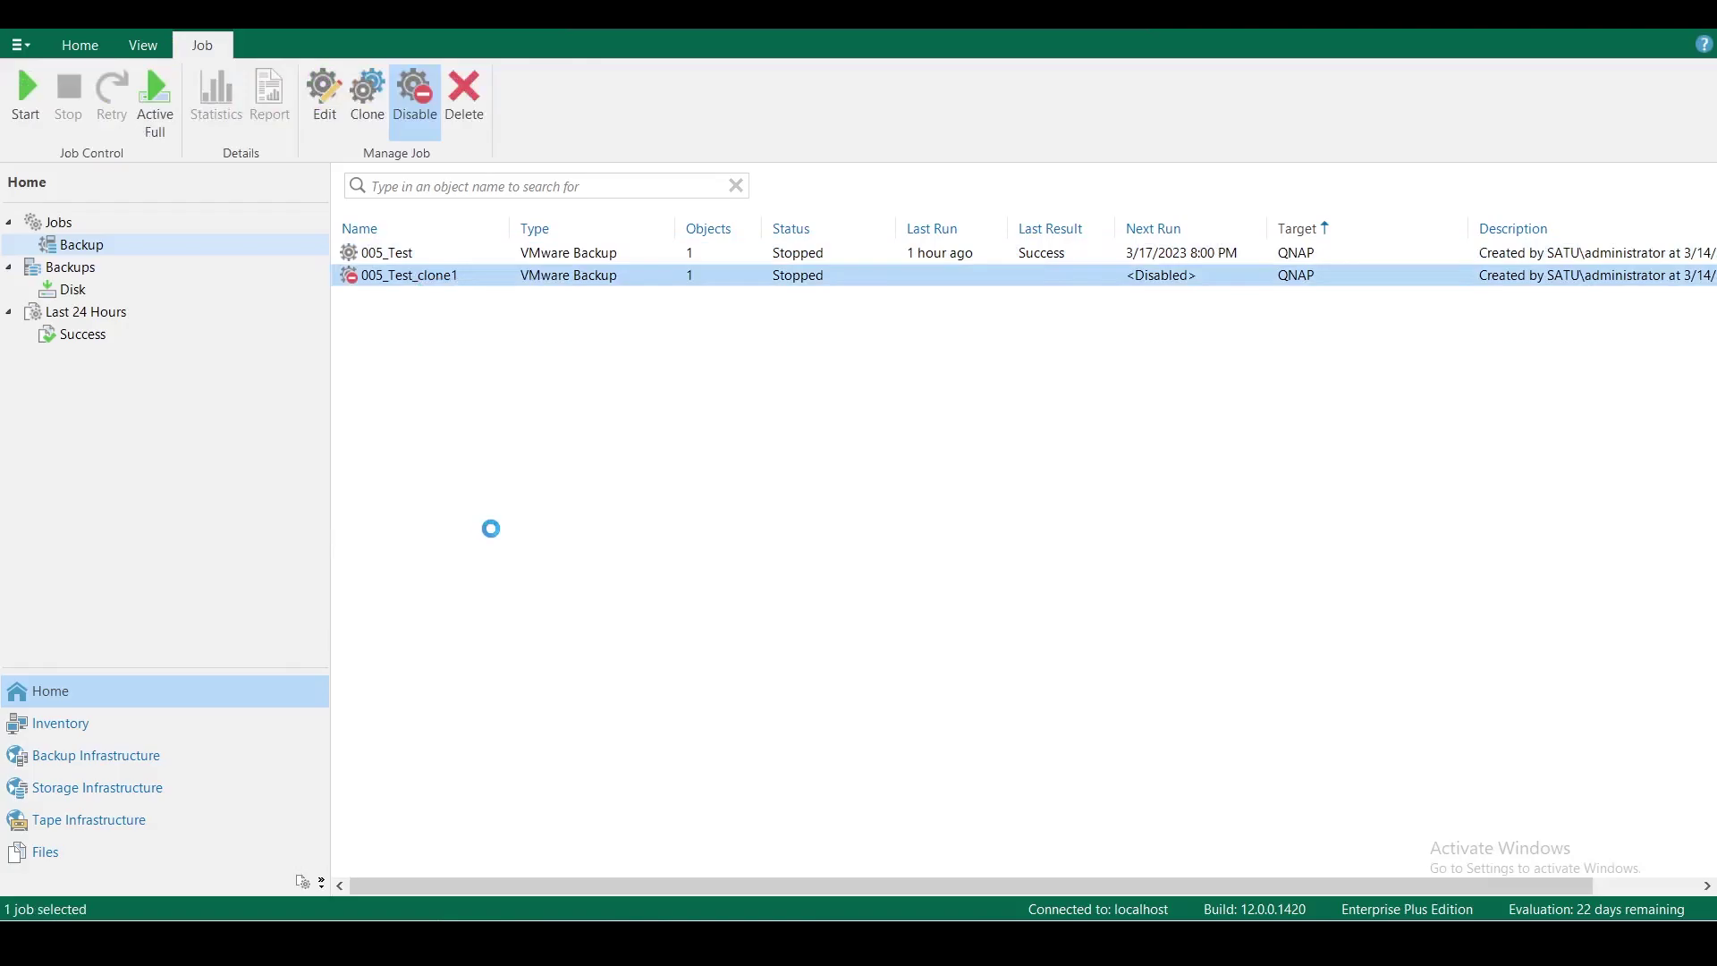
text(ProxyTest)
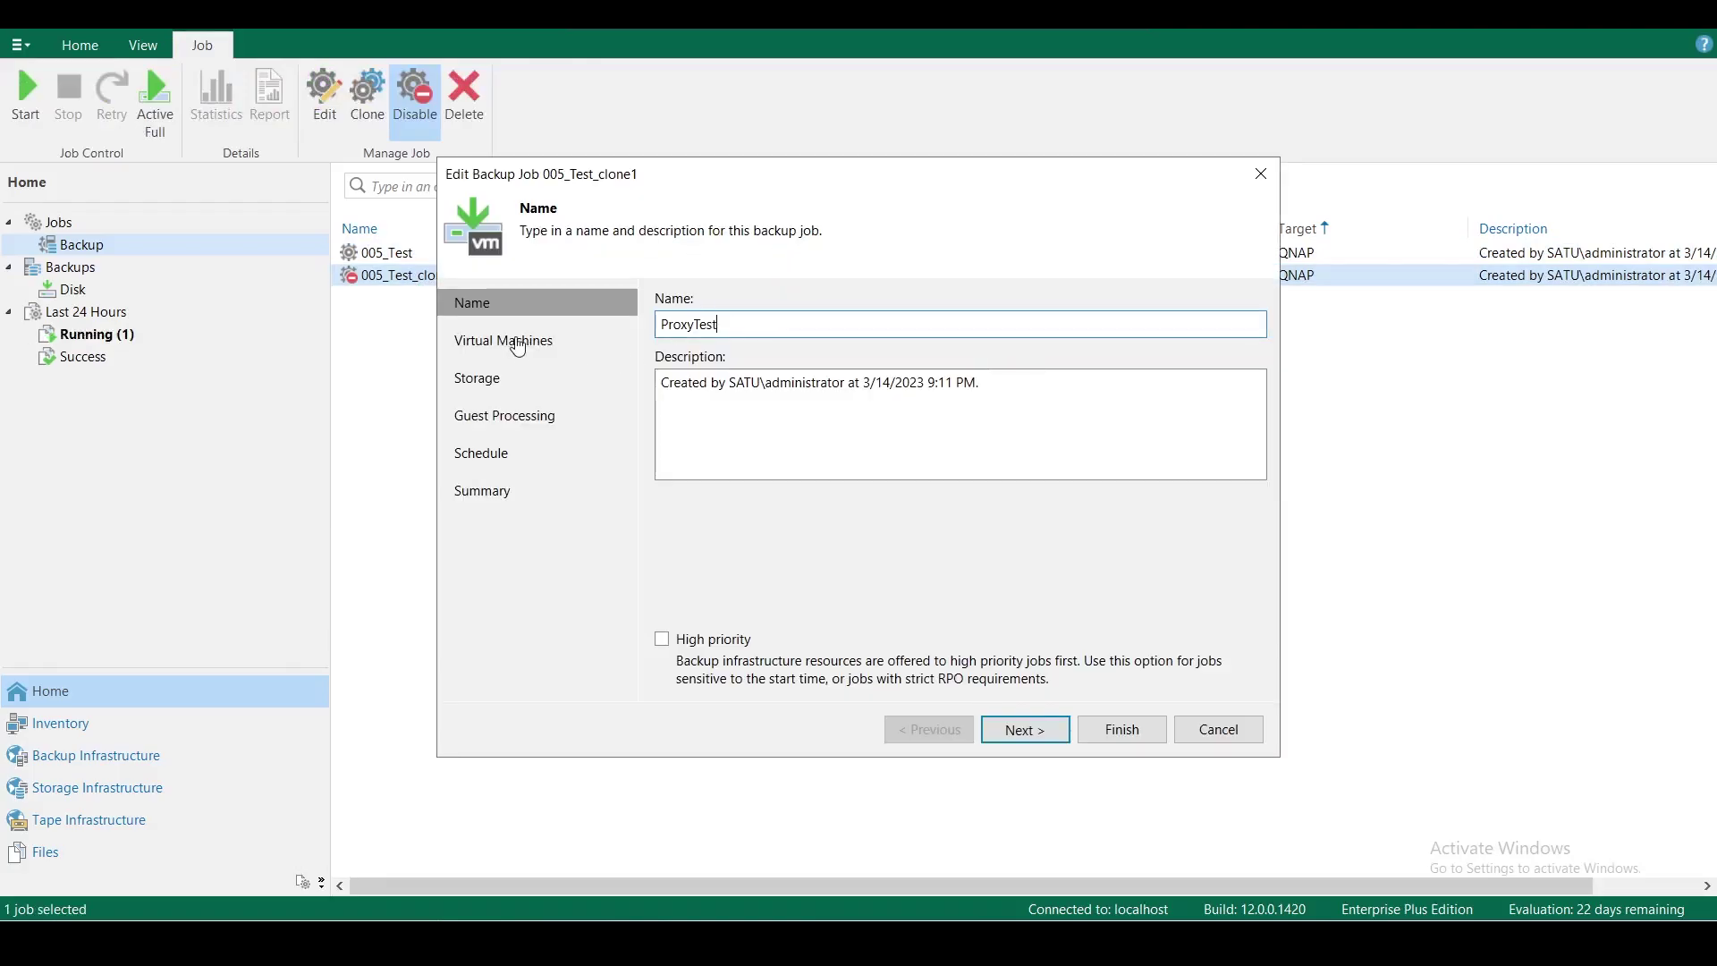
- Replace the 005_Test folder in the job's virtual machines with SQL01 from the 001_DC folder of VMs and Templates
click(517, 342)
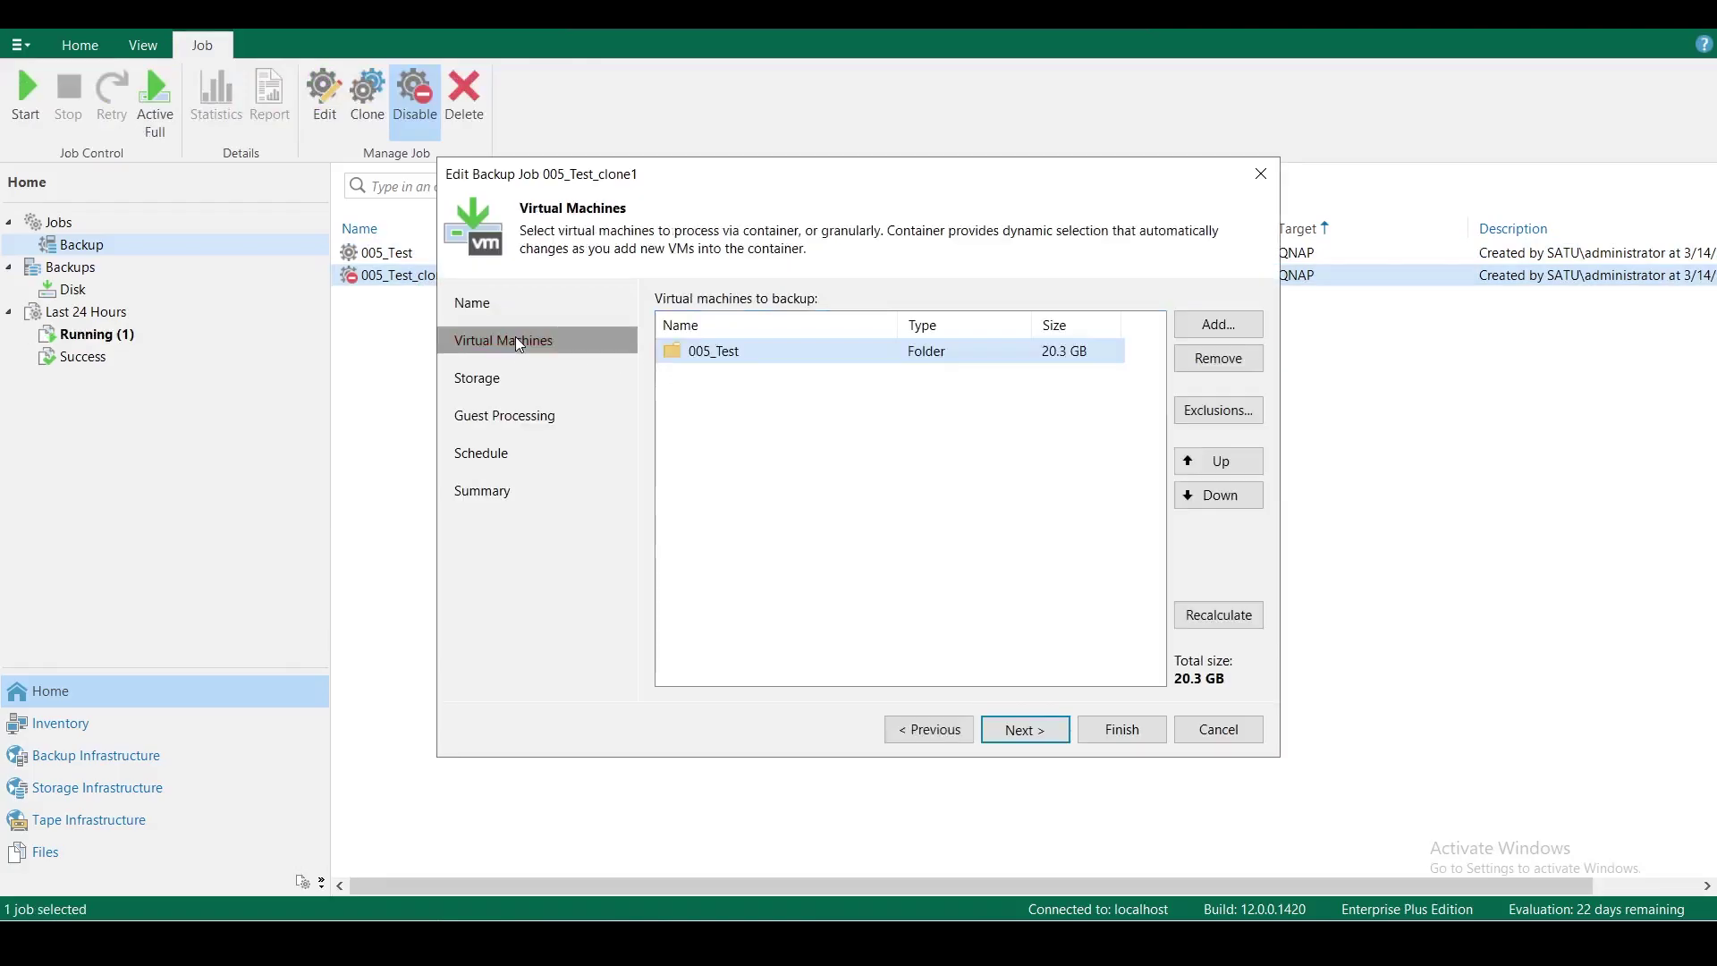
click(1218, 358)
click(1218, 324)
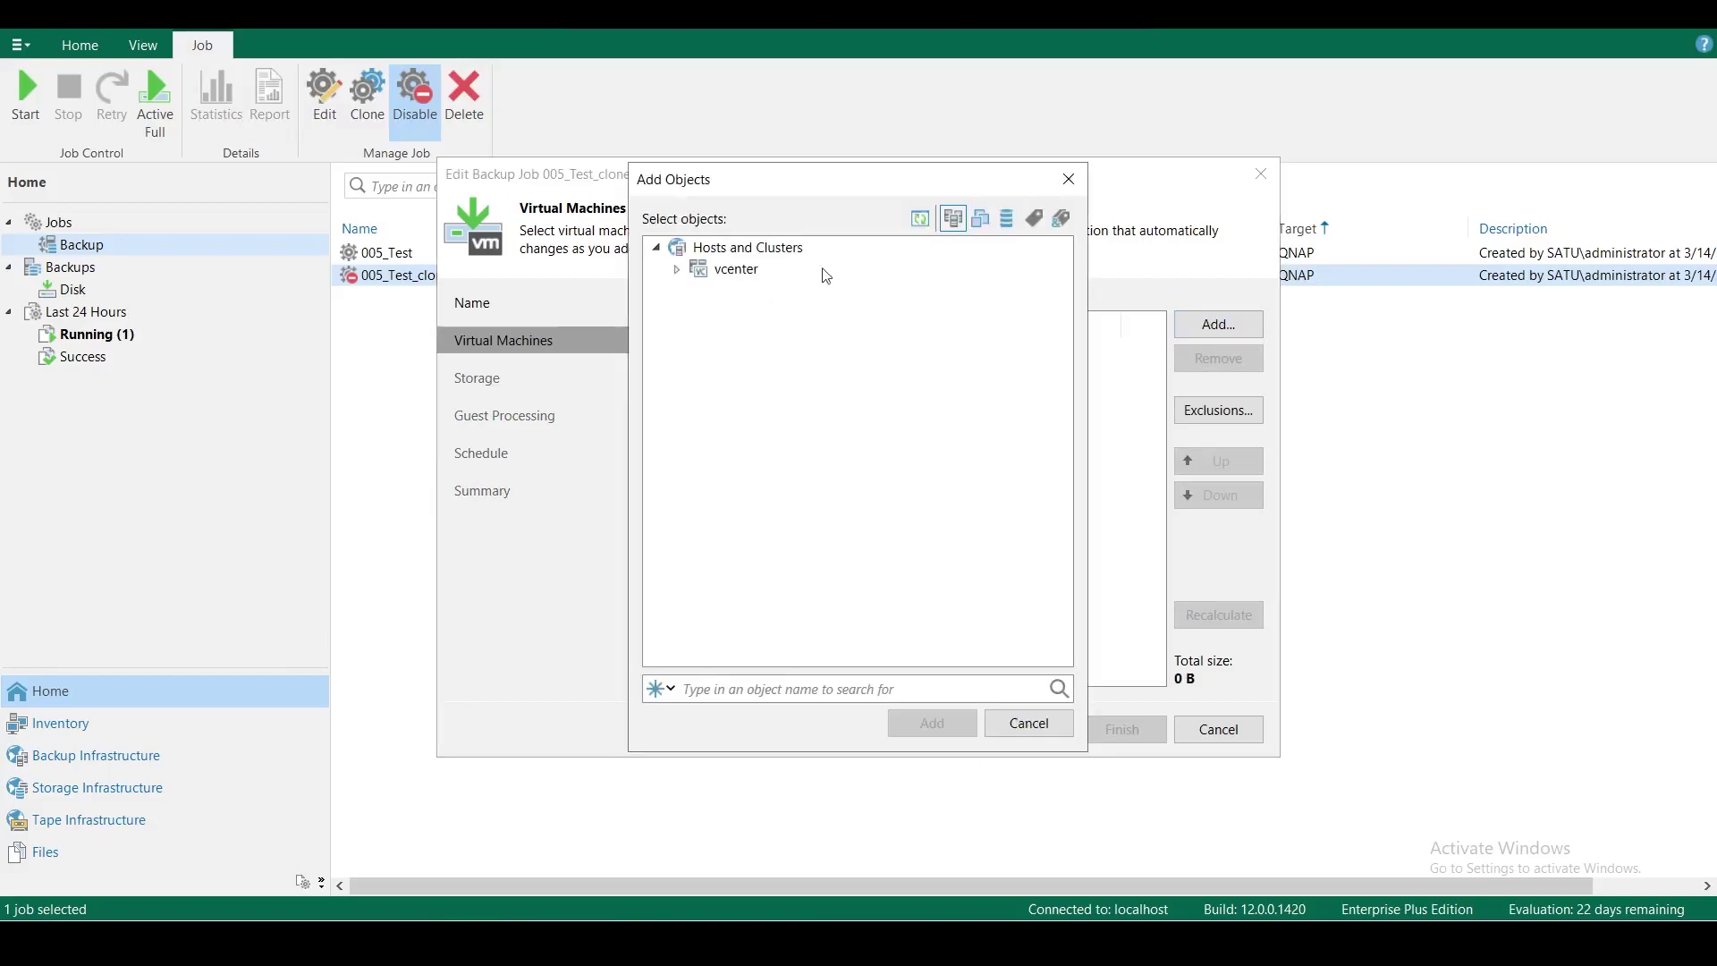
click(980, 218)
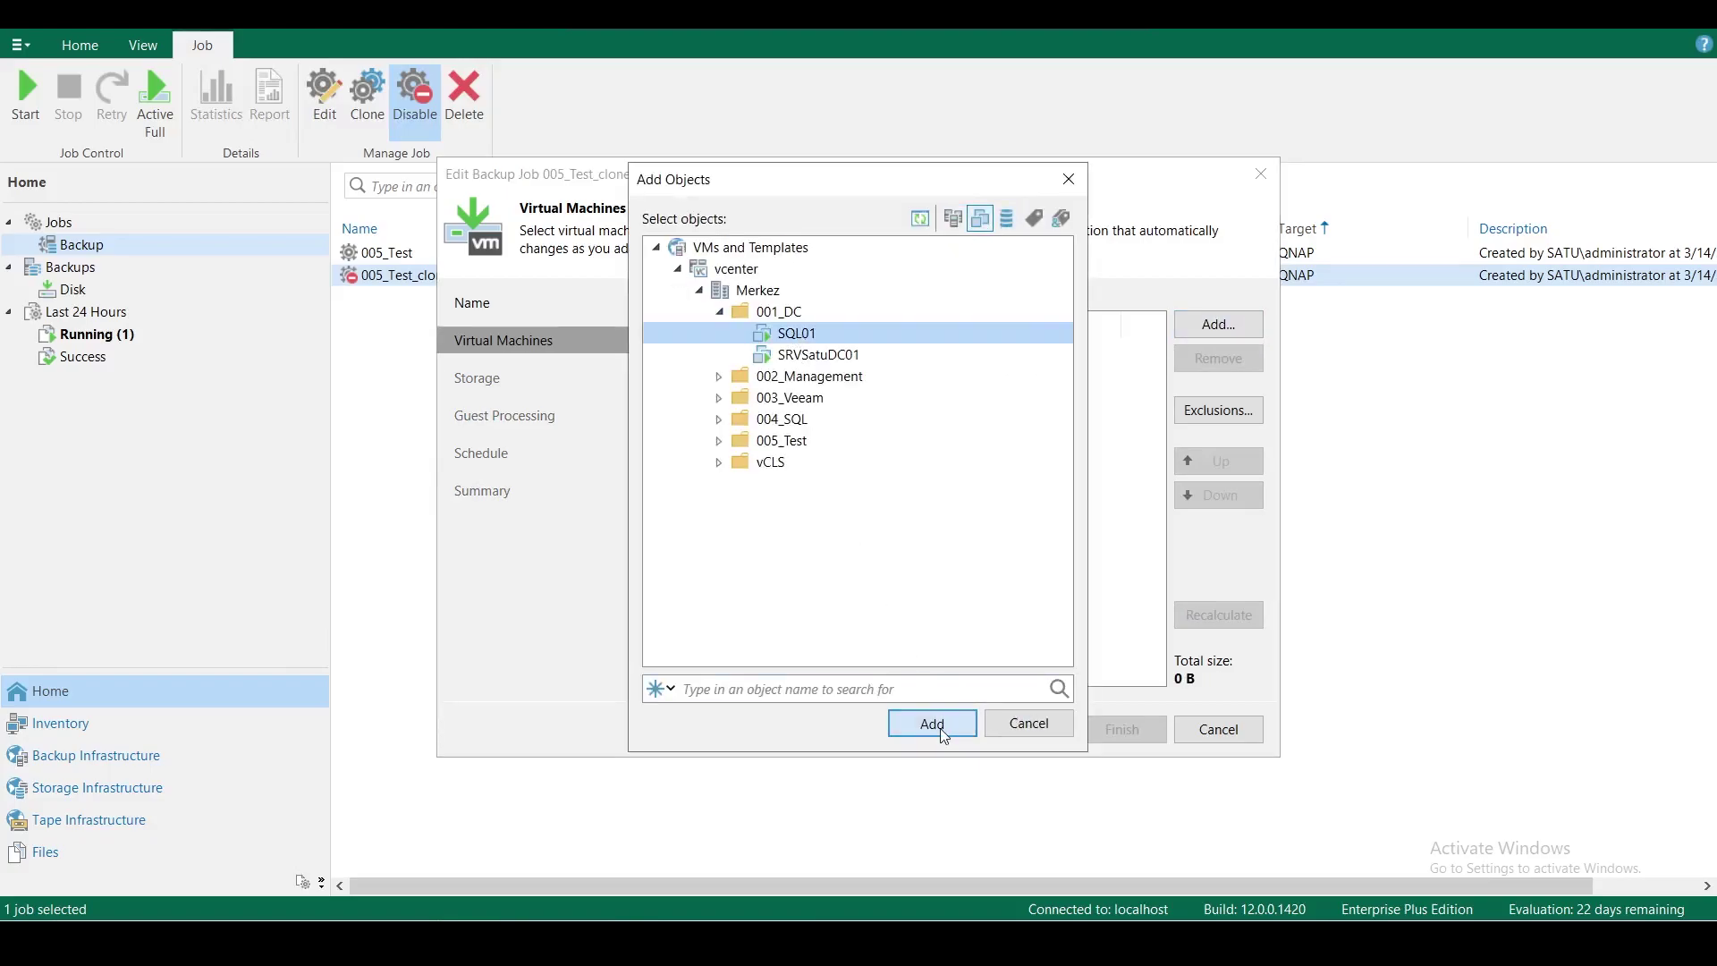
click(932, 724)
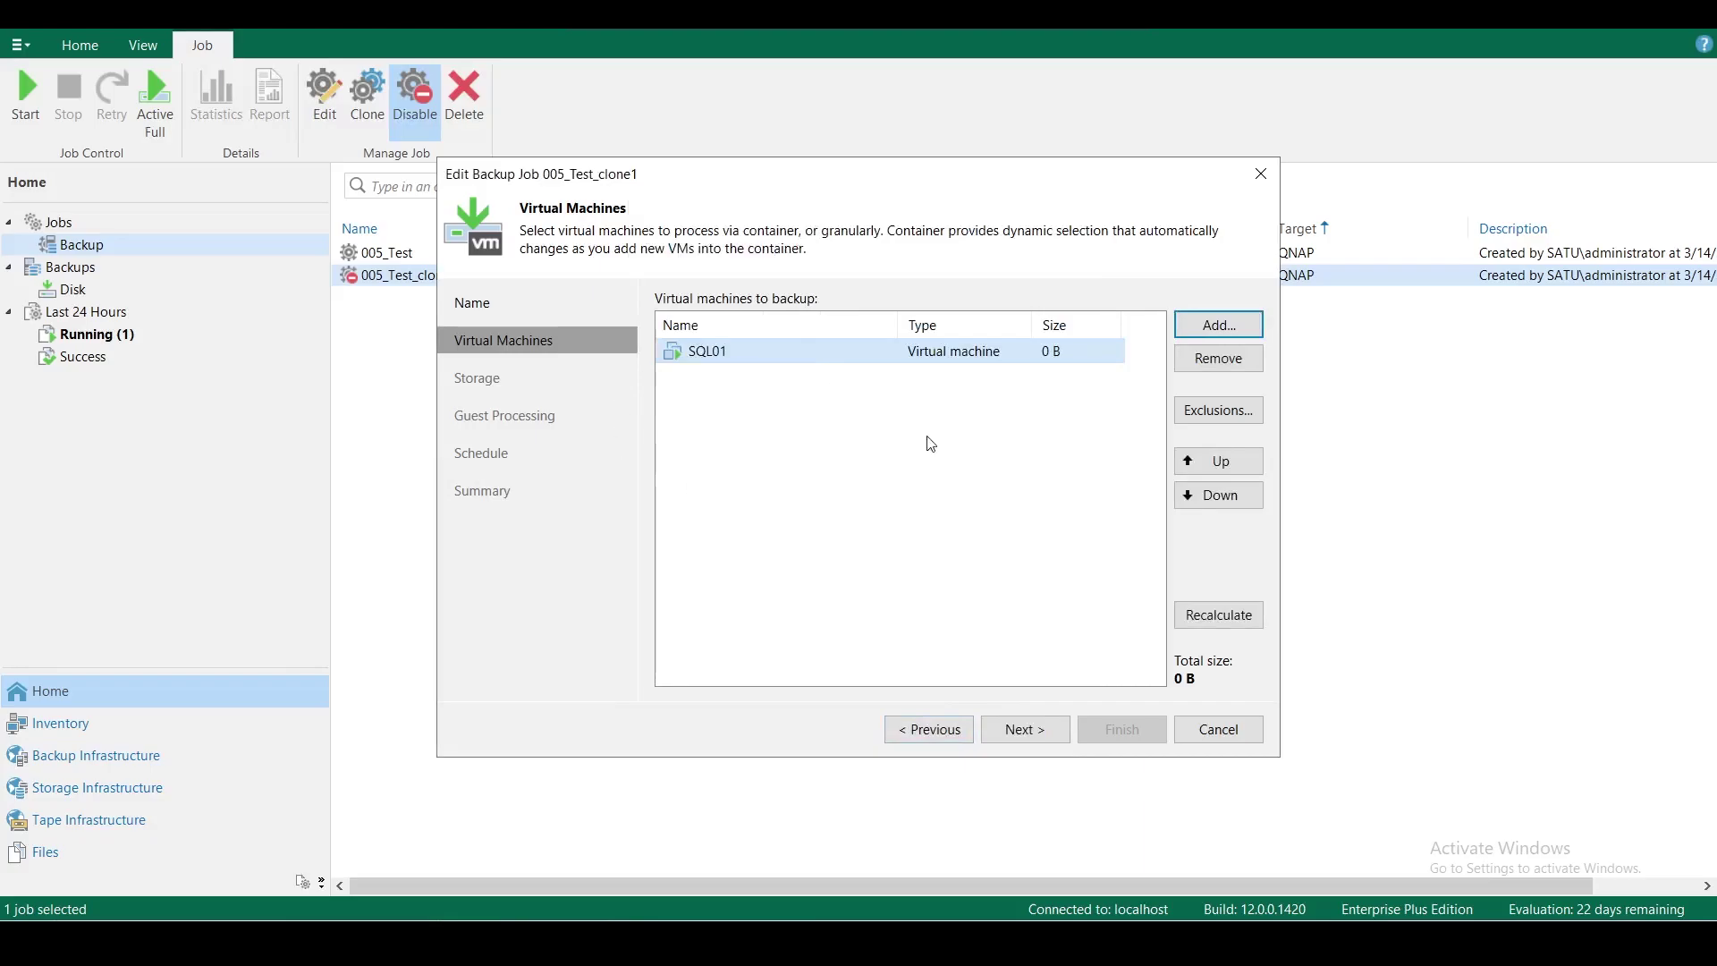
- Restrict the job's backup proxy to the selected server veeamprx01 instead of automatic selection
click(1029, 730)
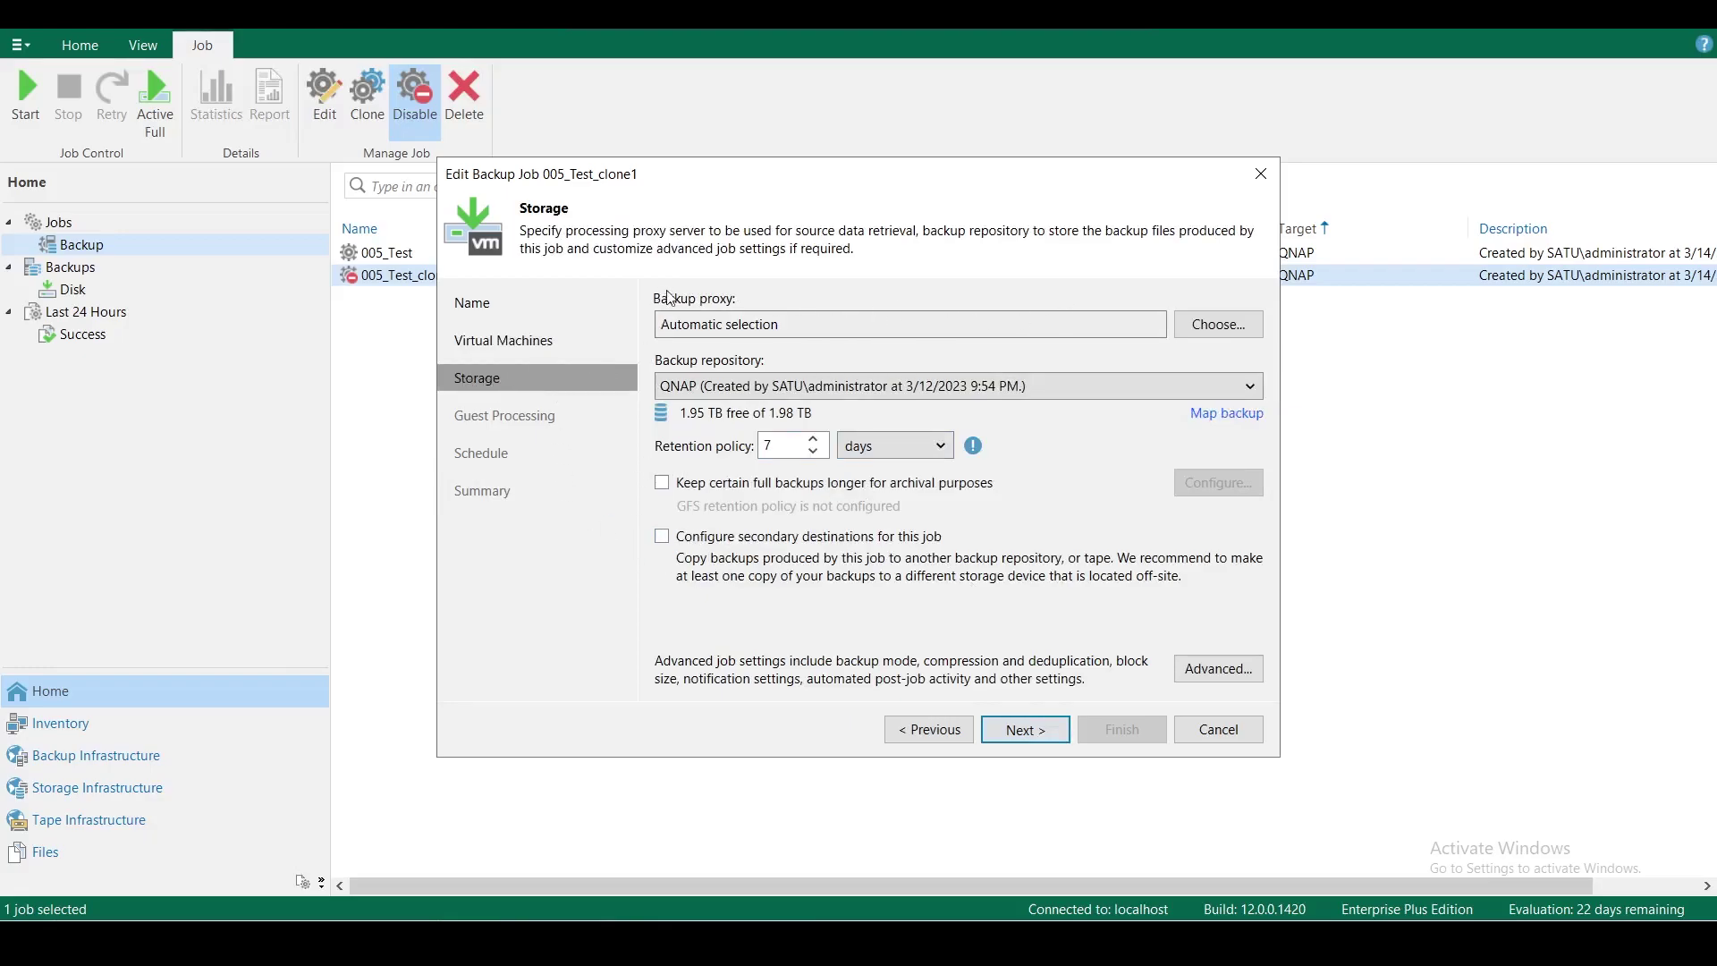
click(1203, 332)
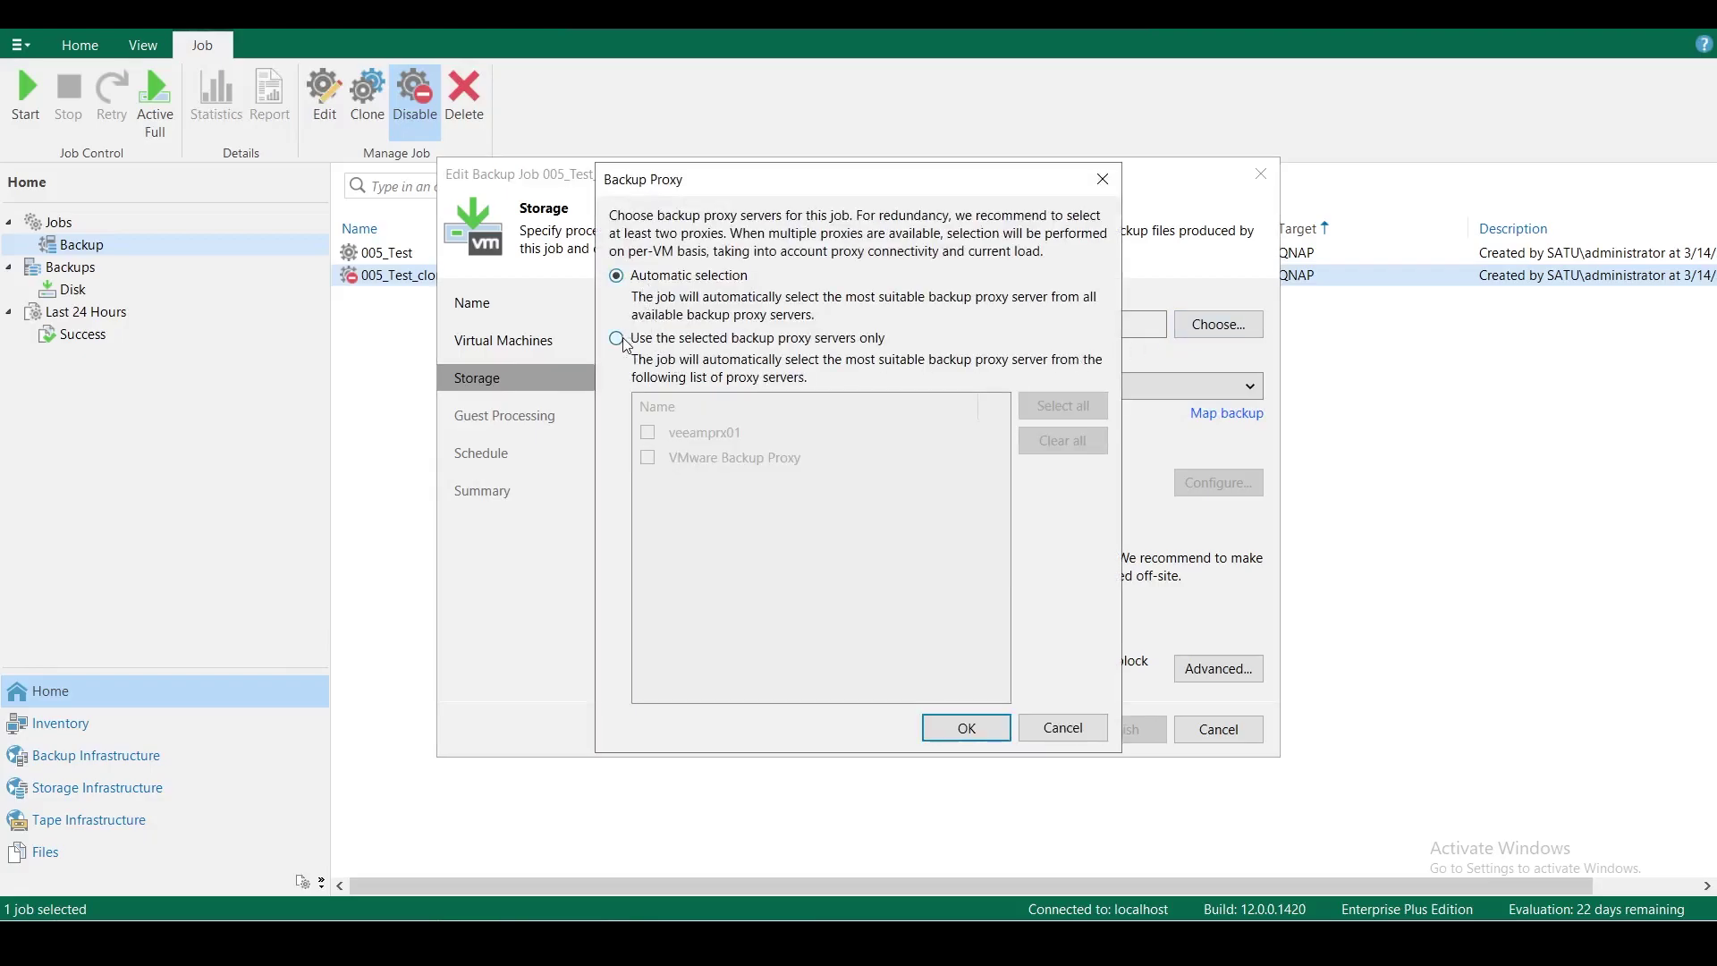
click(617, 338)
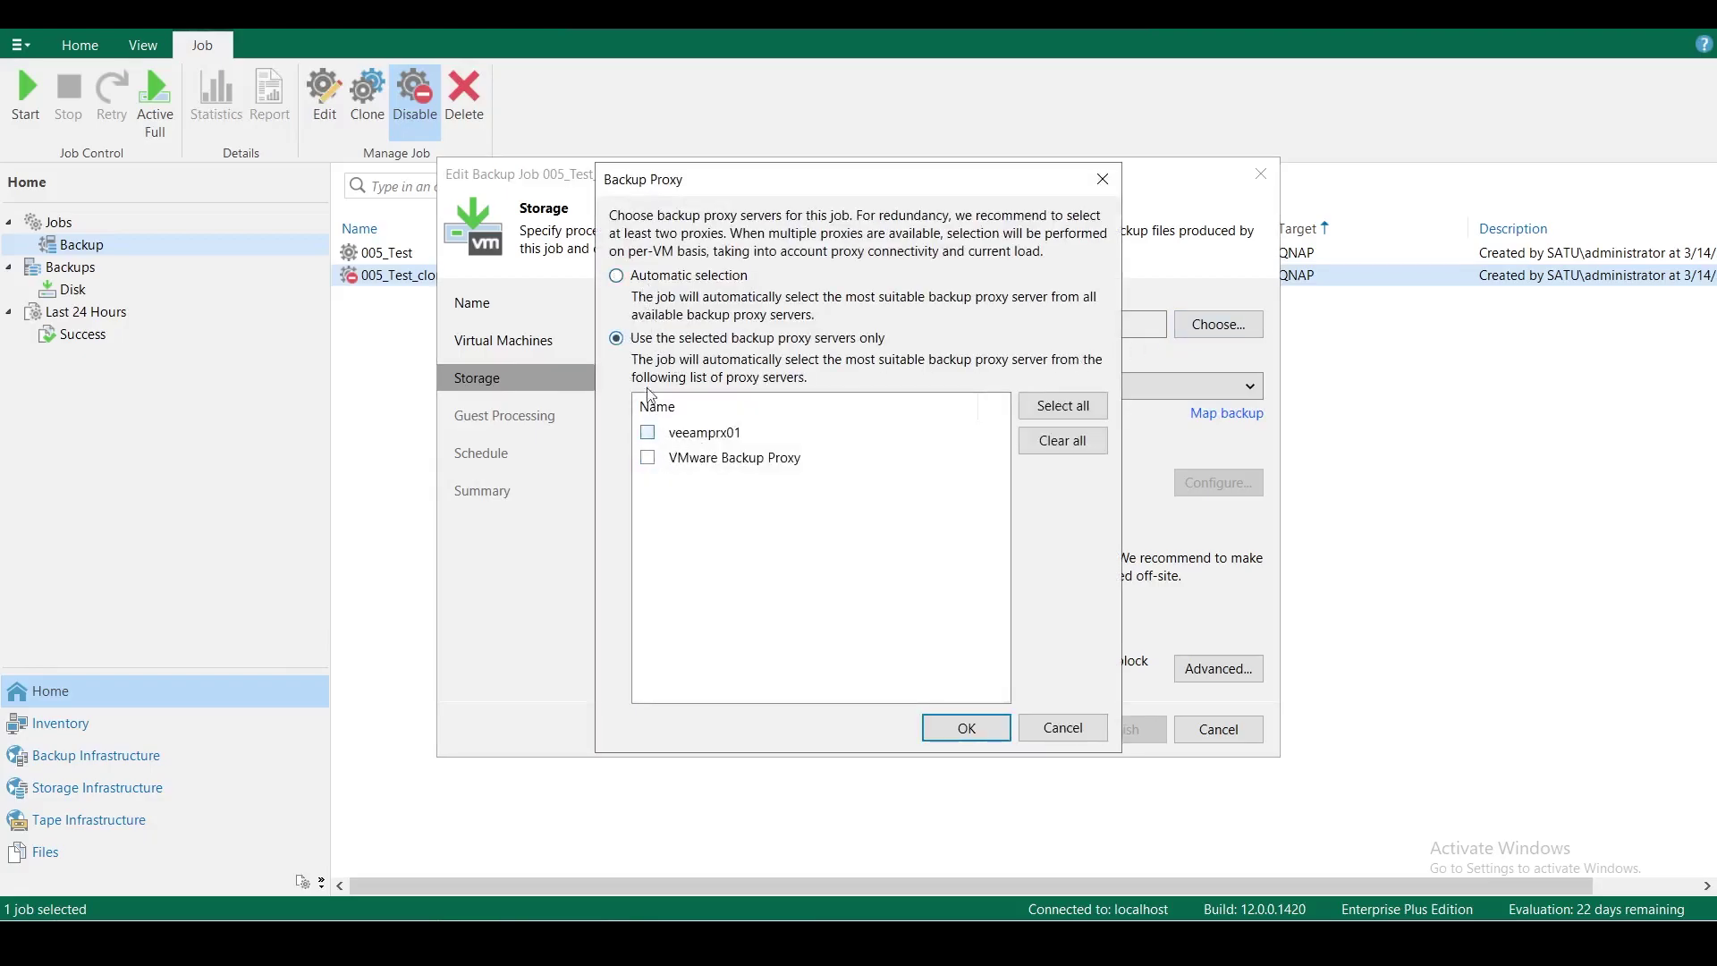
click(617, 276)
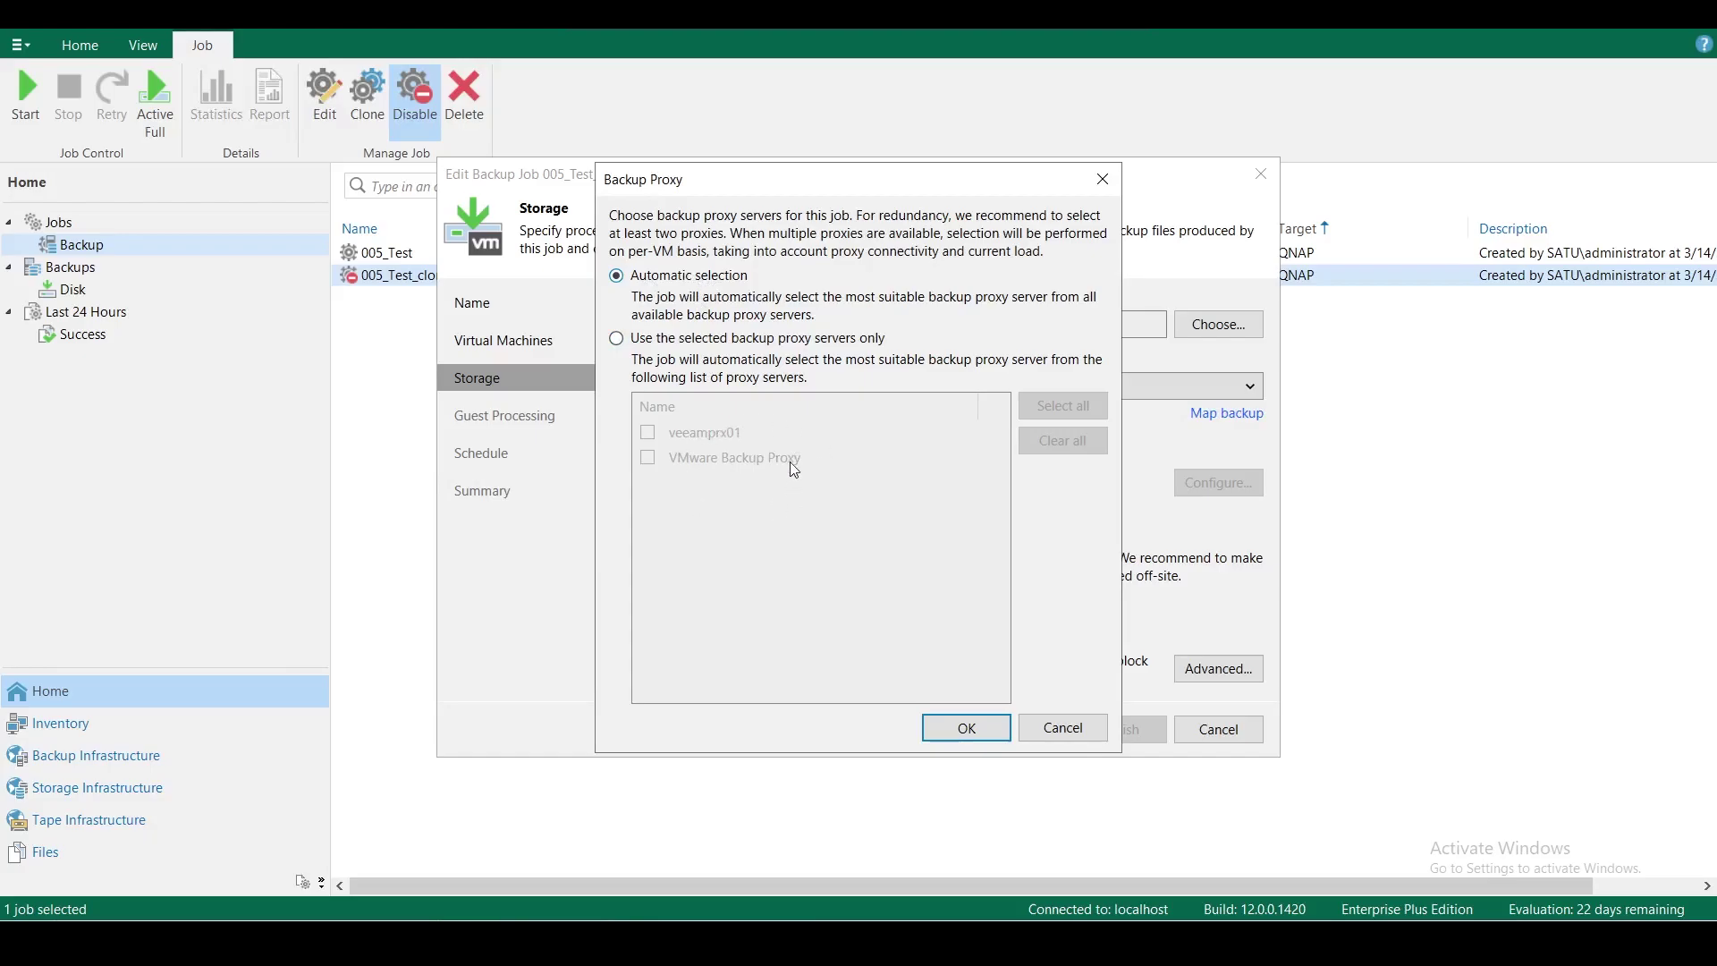
click(616, 338)
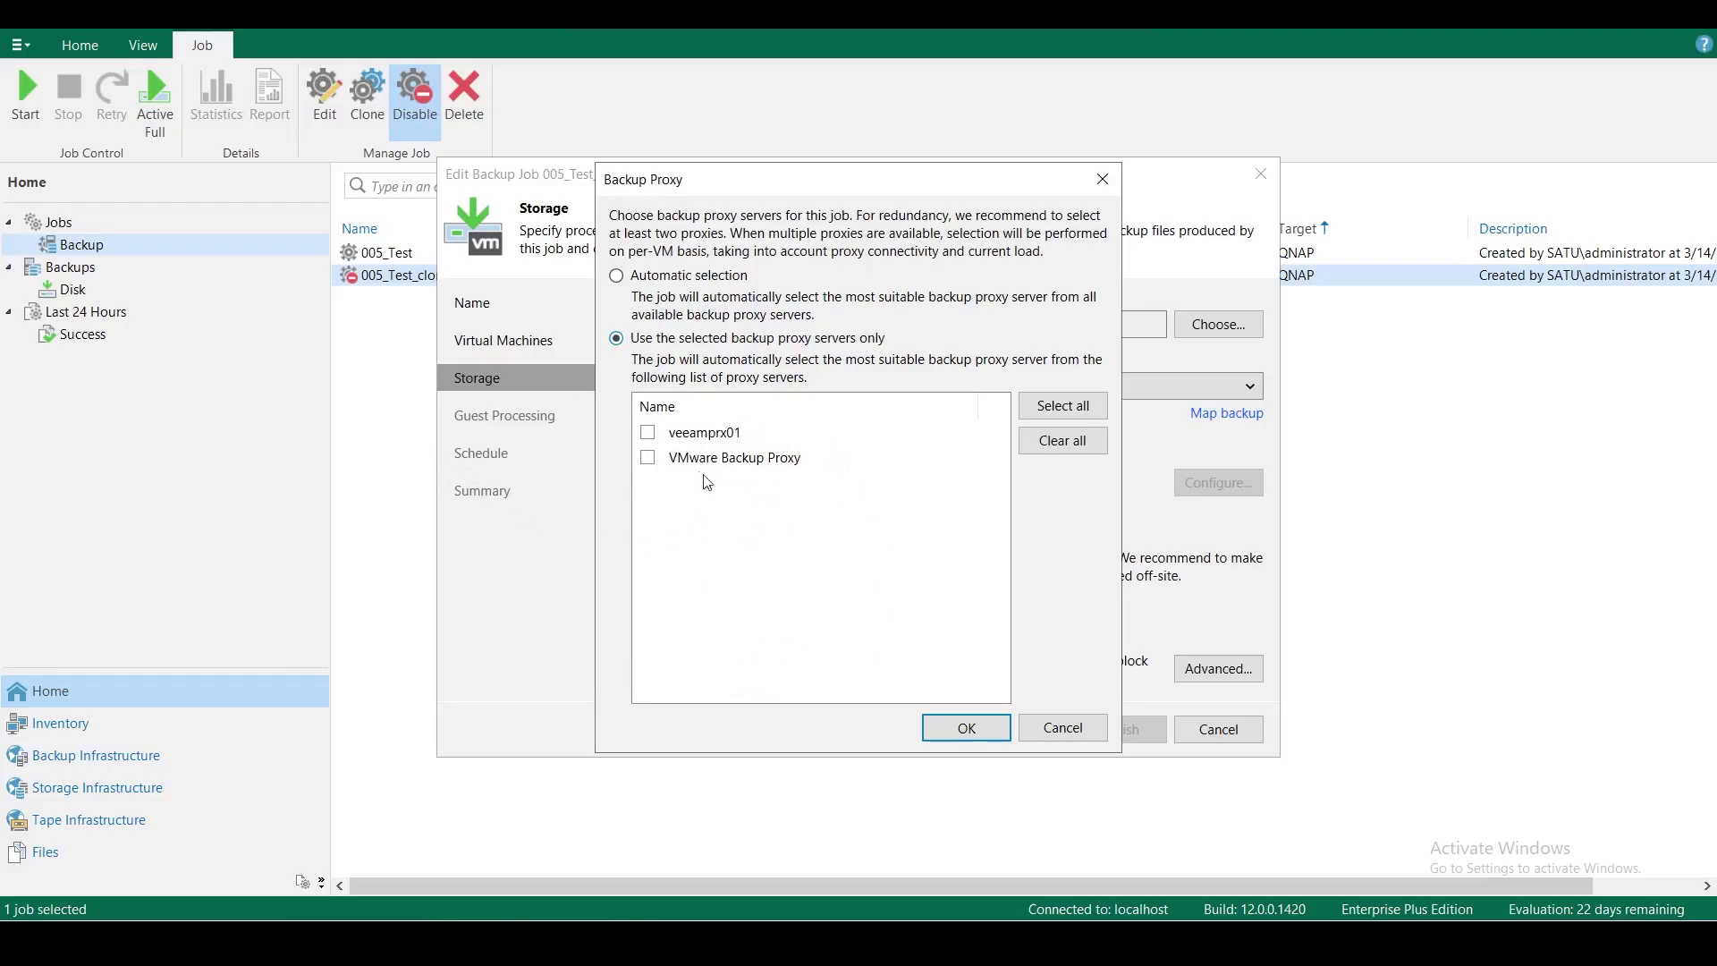
click(649, 433)
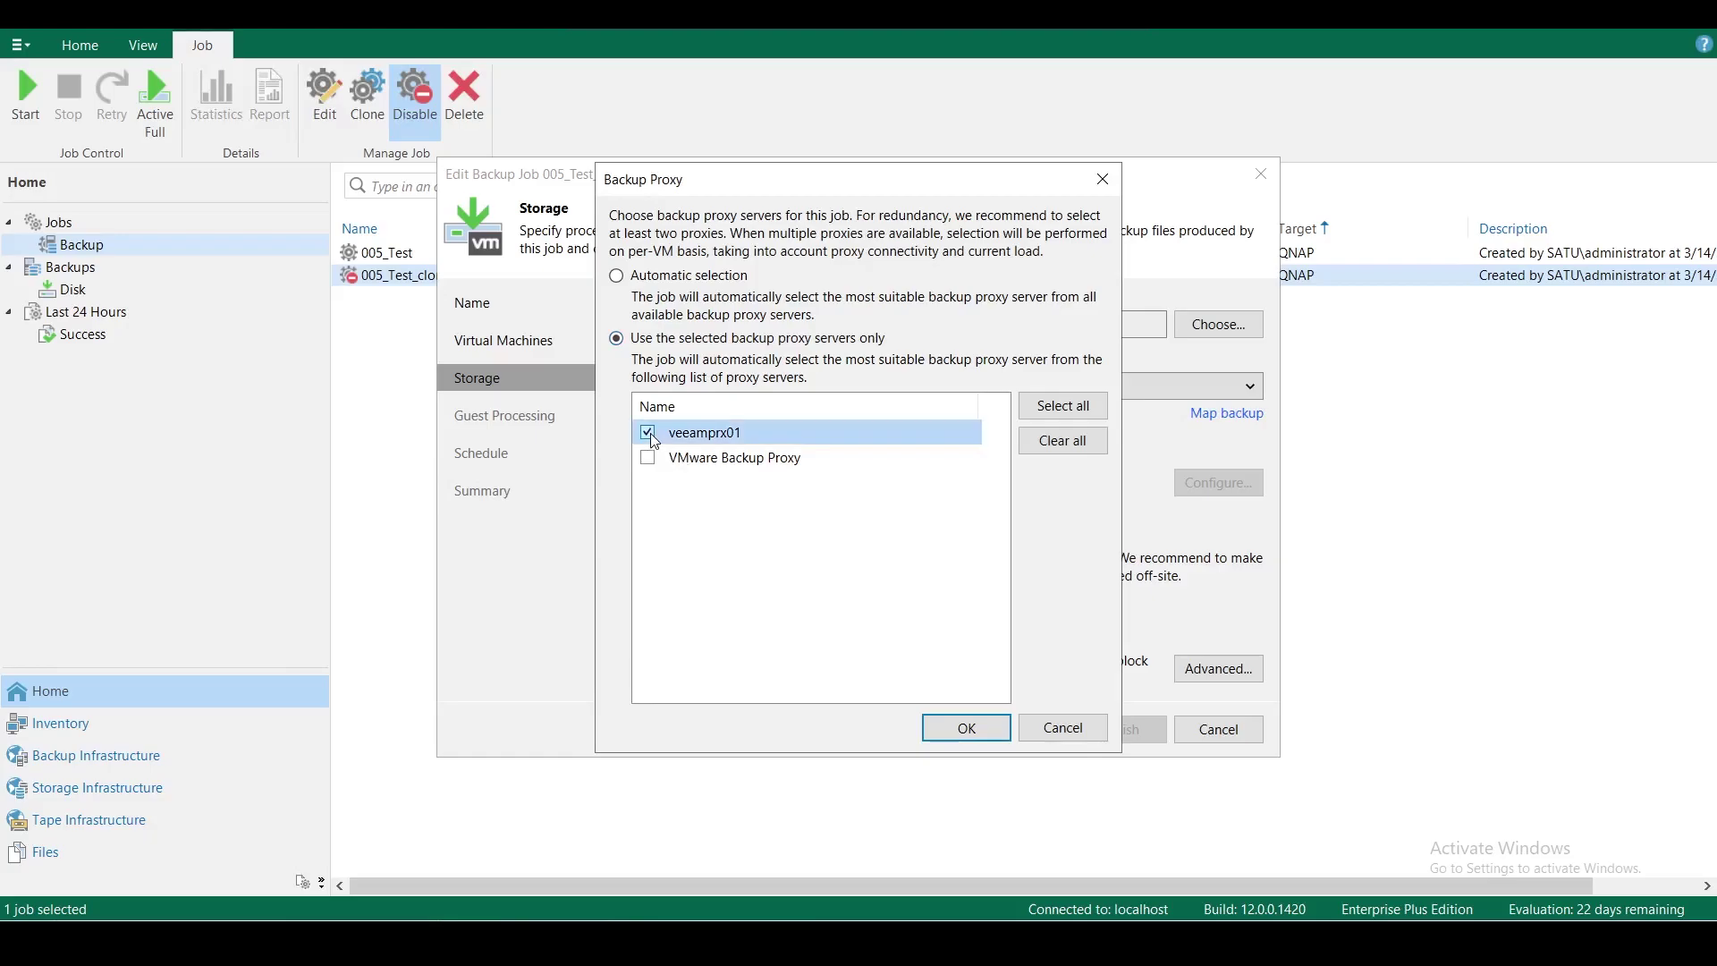
click(974, 735)
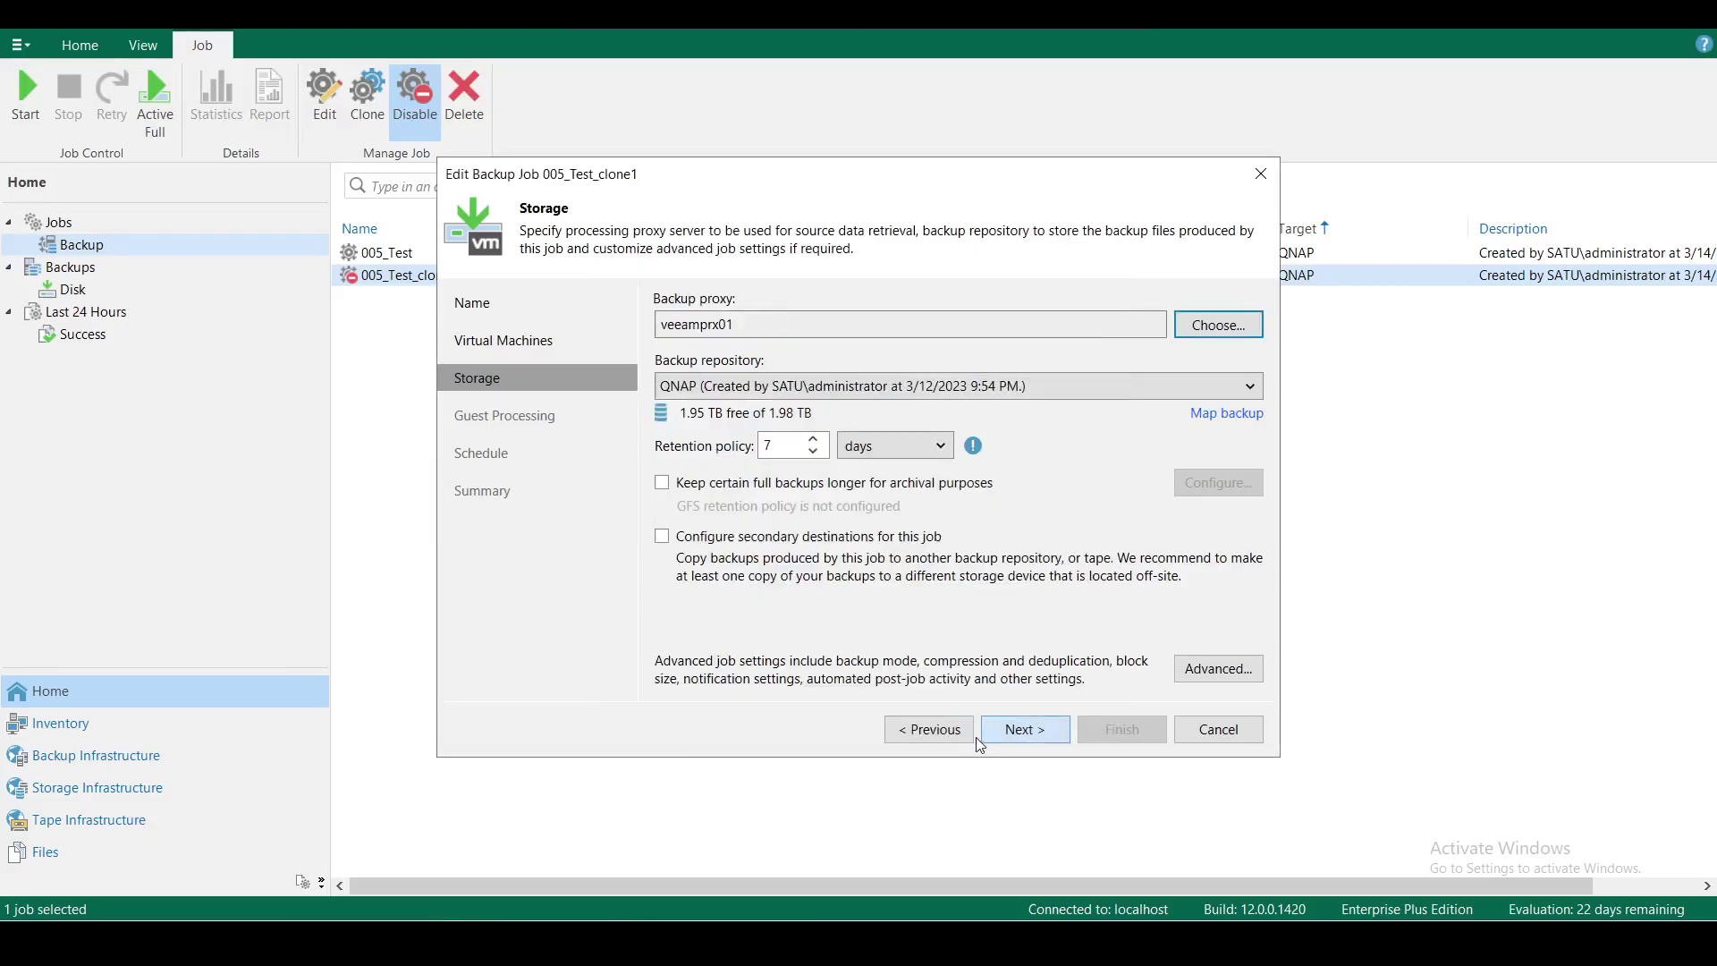
- Accept the existing guest processing and schedule settings and finish editing the ProxyTest job without running it
click(1066, 741)
click(1034, 742)
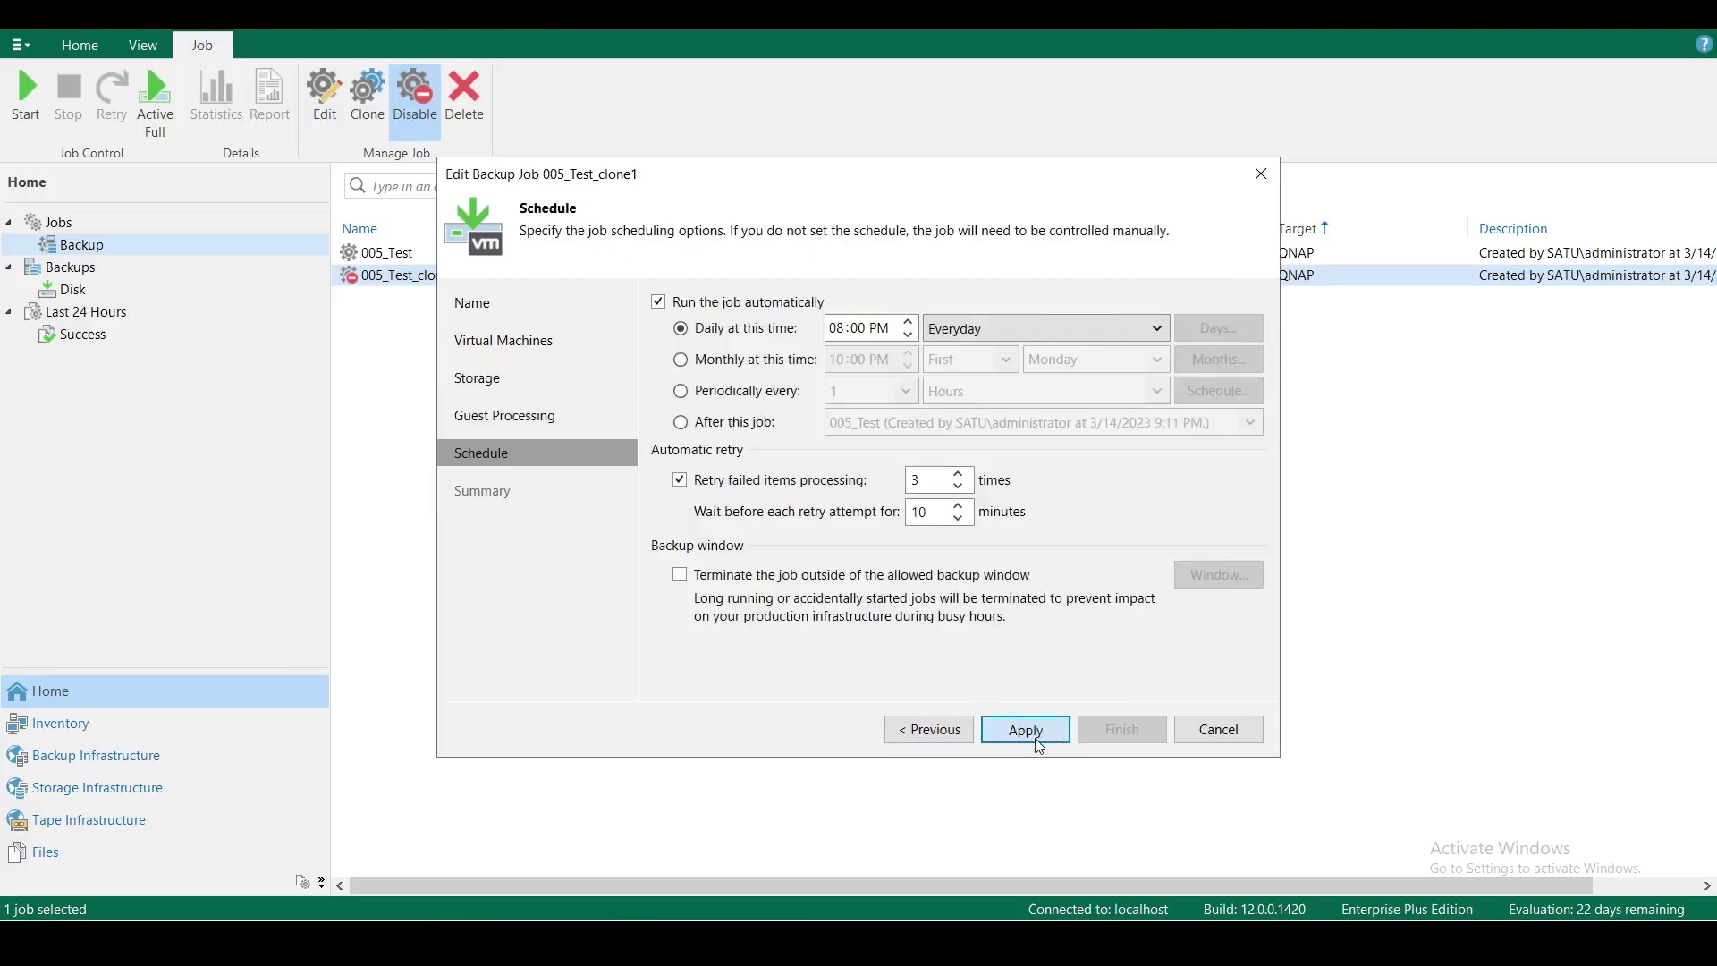
click(1038, 743)
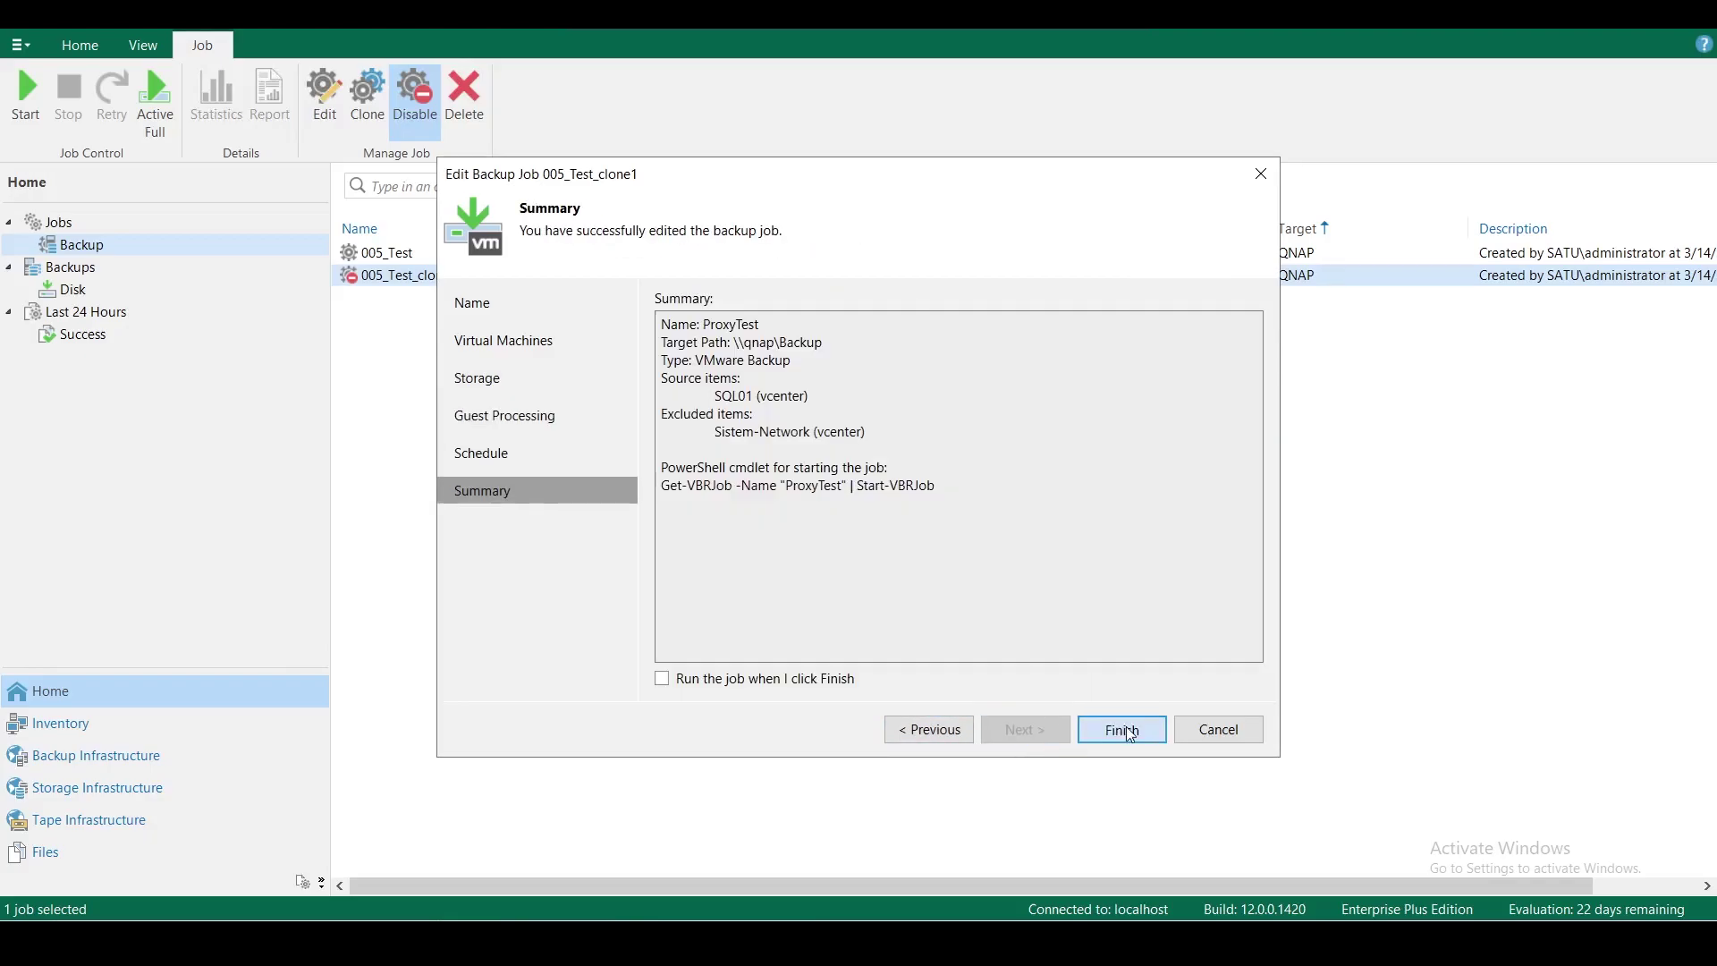
click(1127, 728)
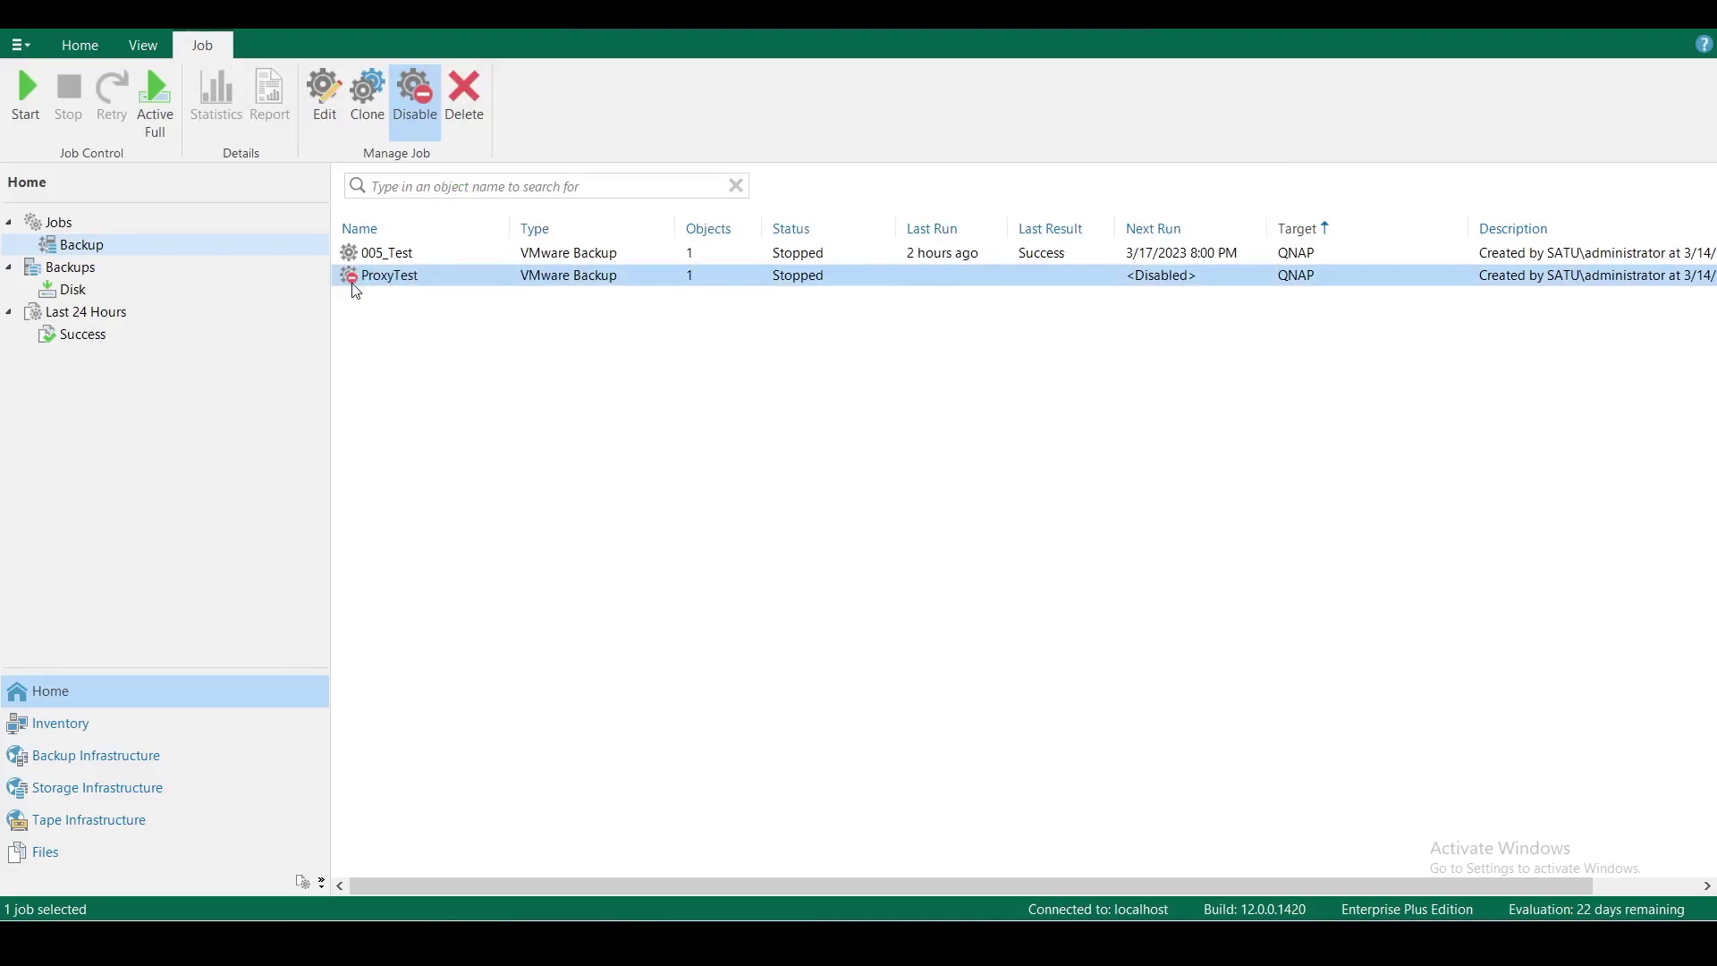
- Start the ProxyTest job and open its progress details
right_click(383, 279)
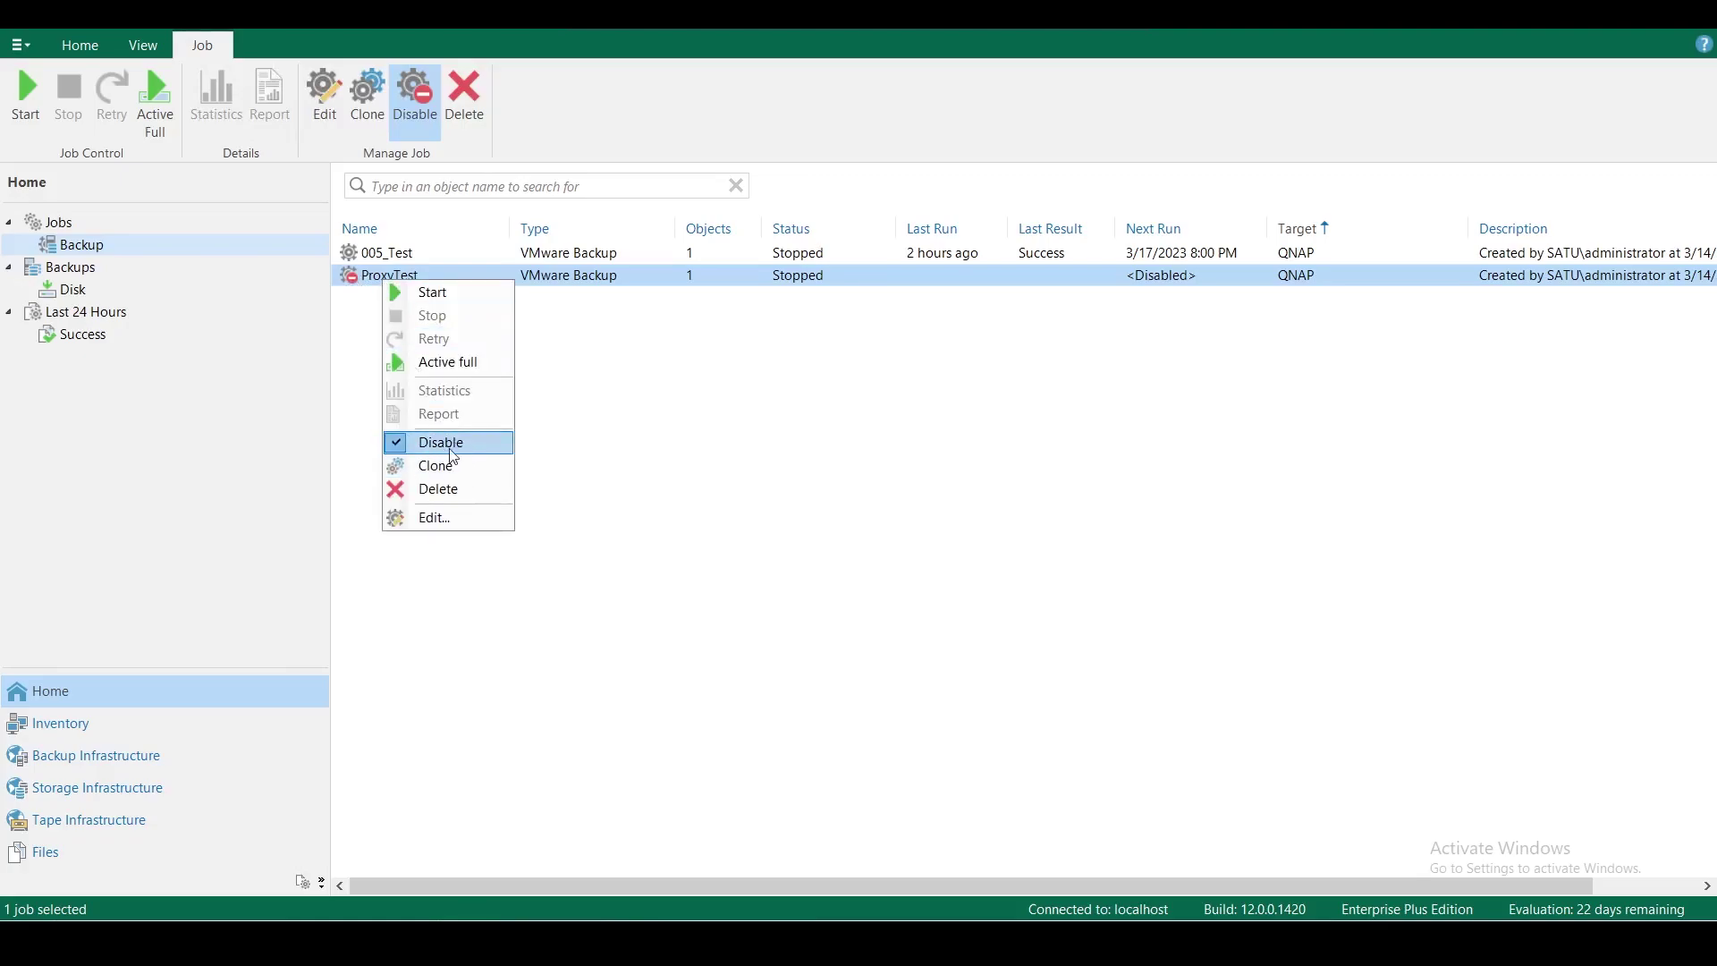
click(433, 306)
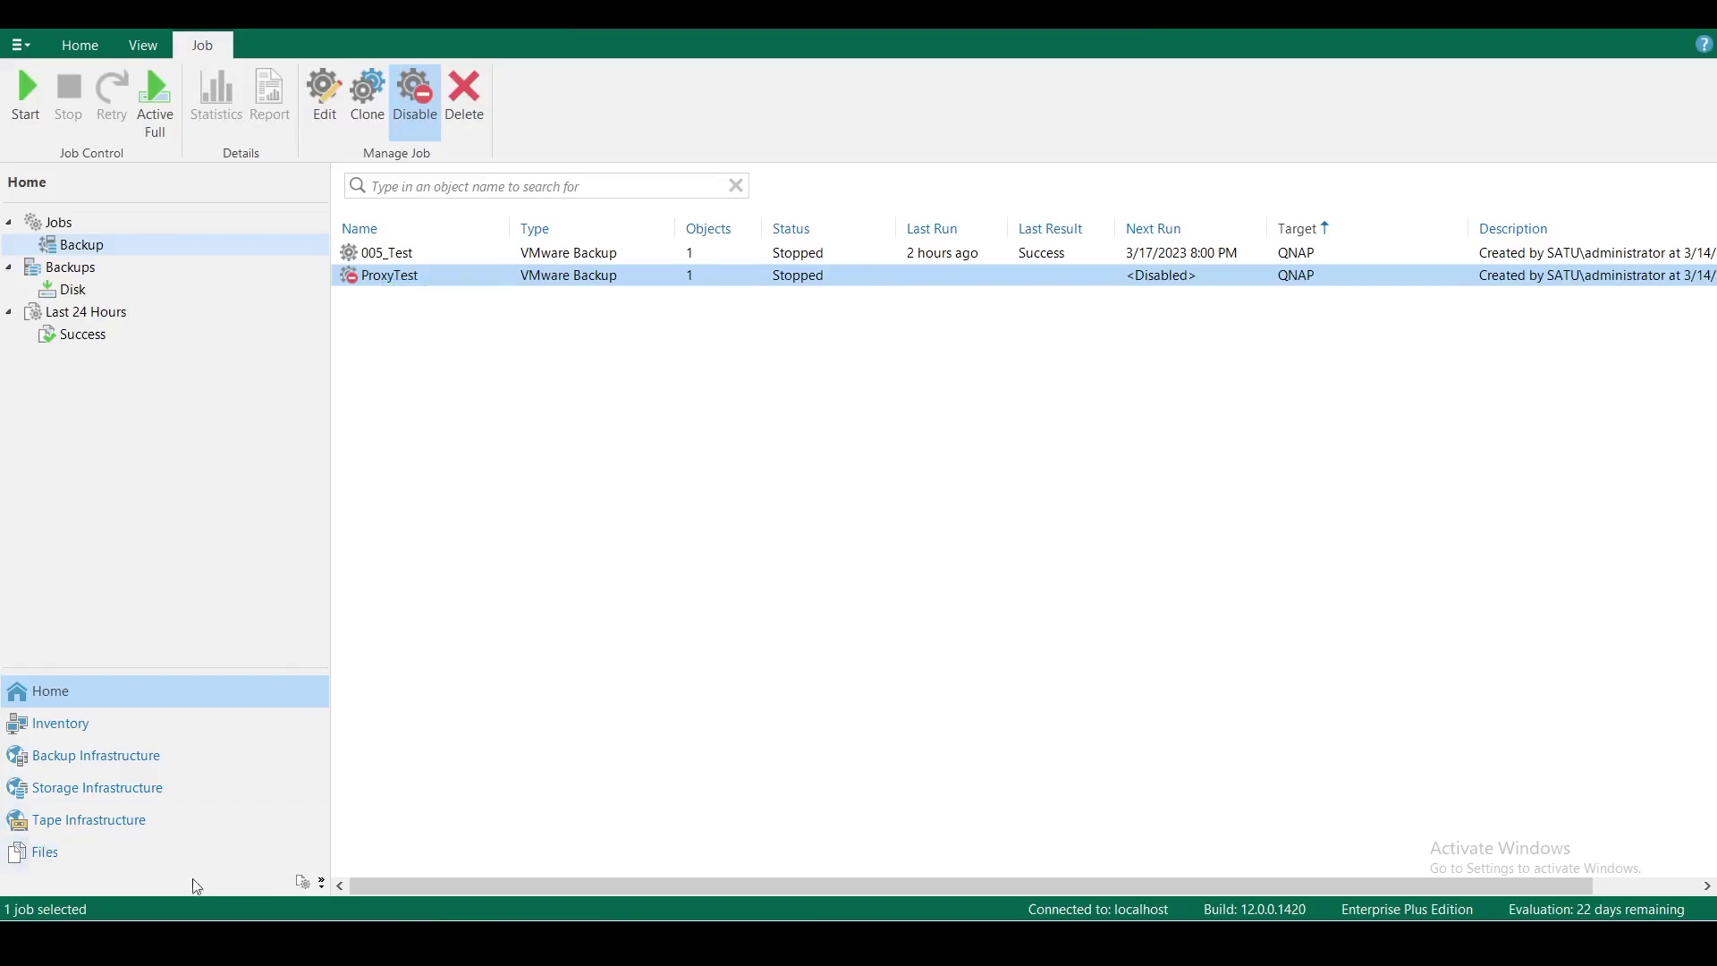
double_click(534, 279)
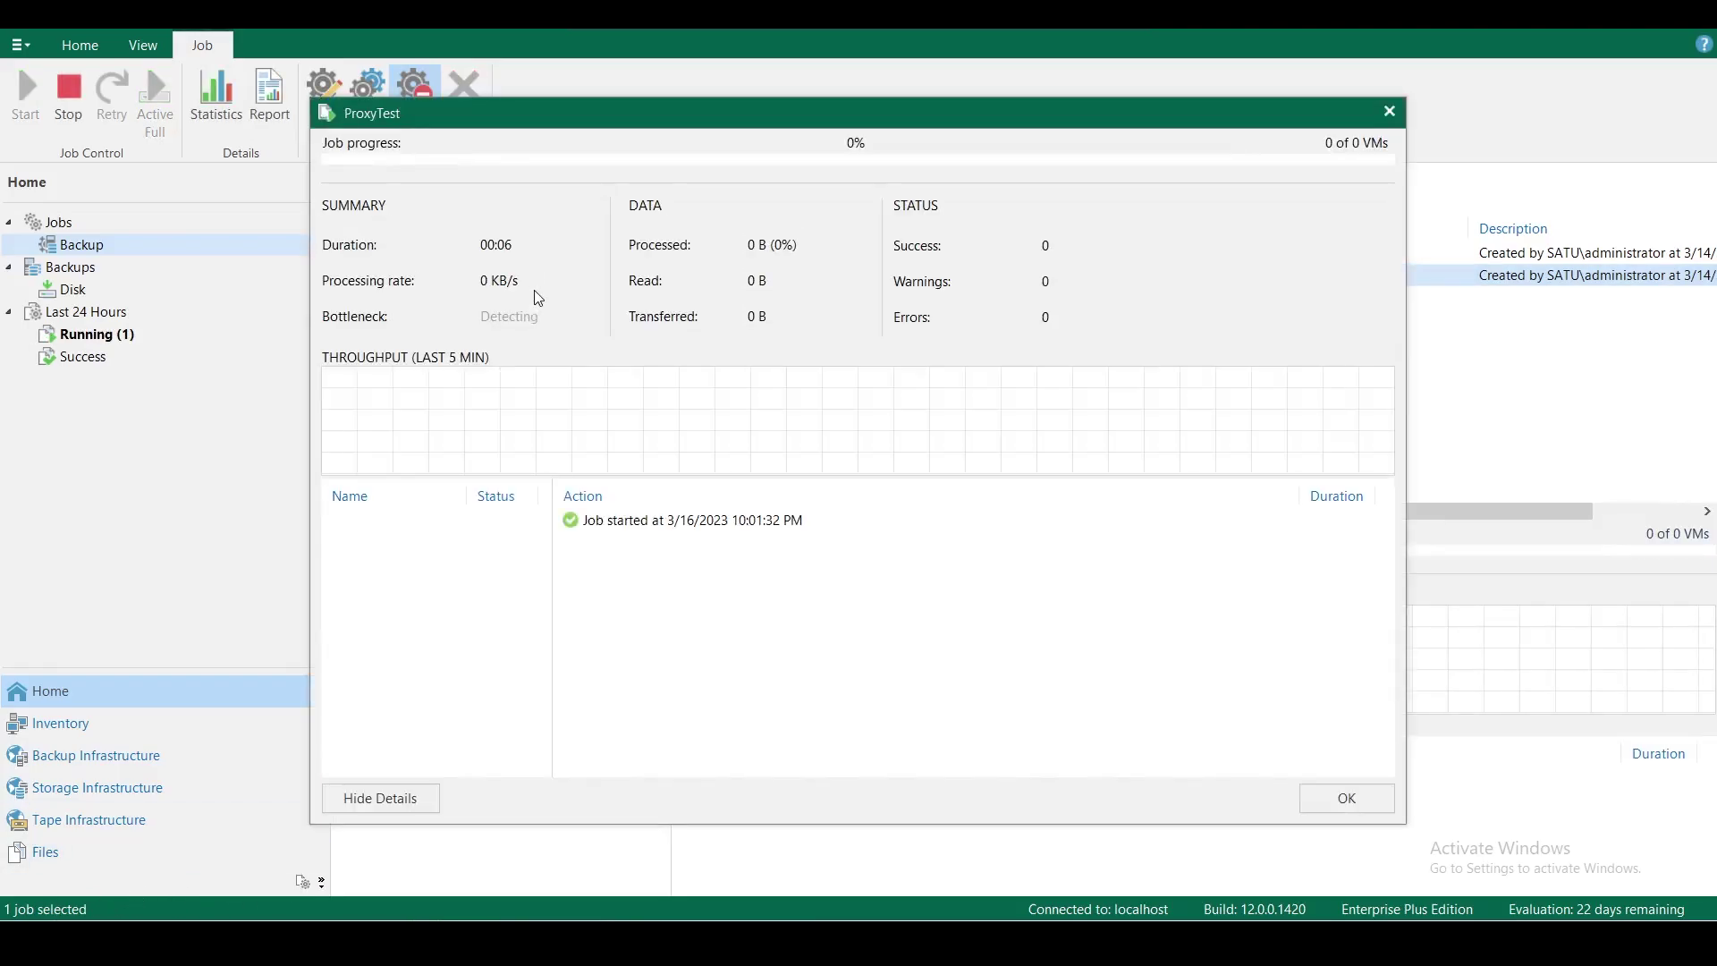
drag(699, 116, 690, 98)
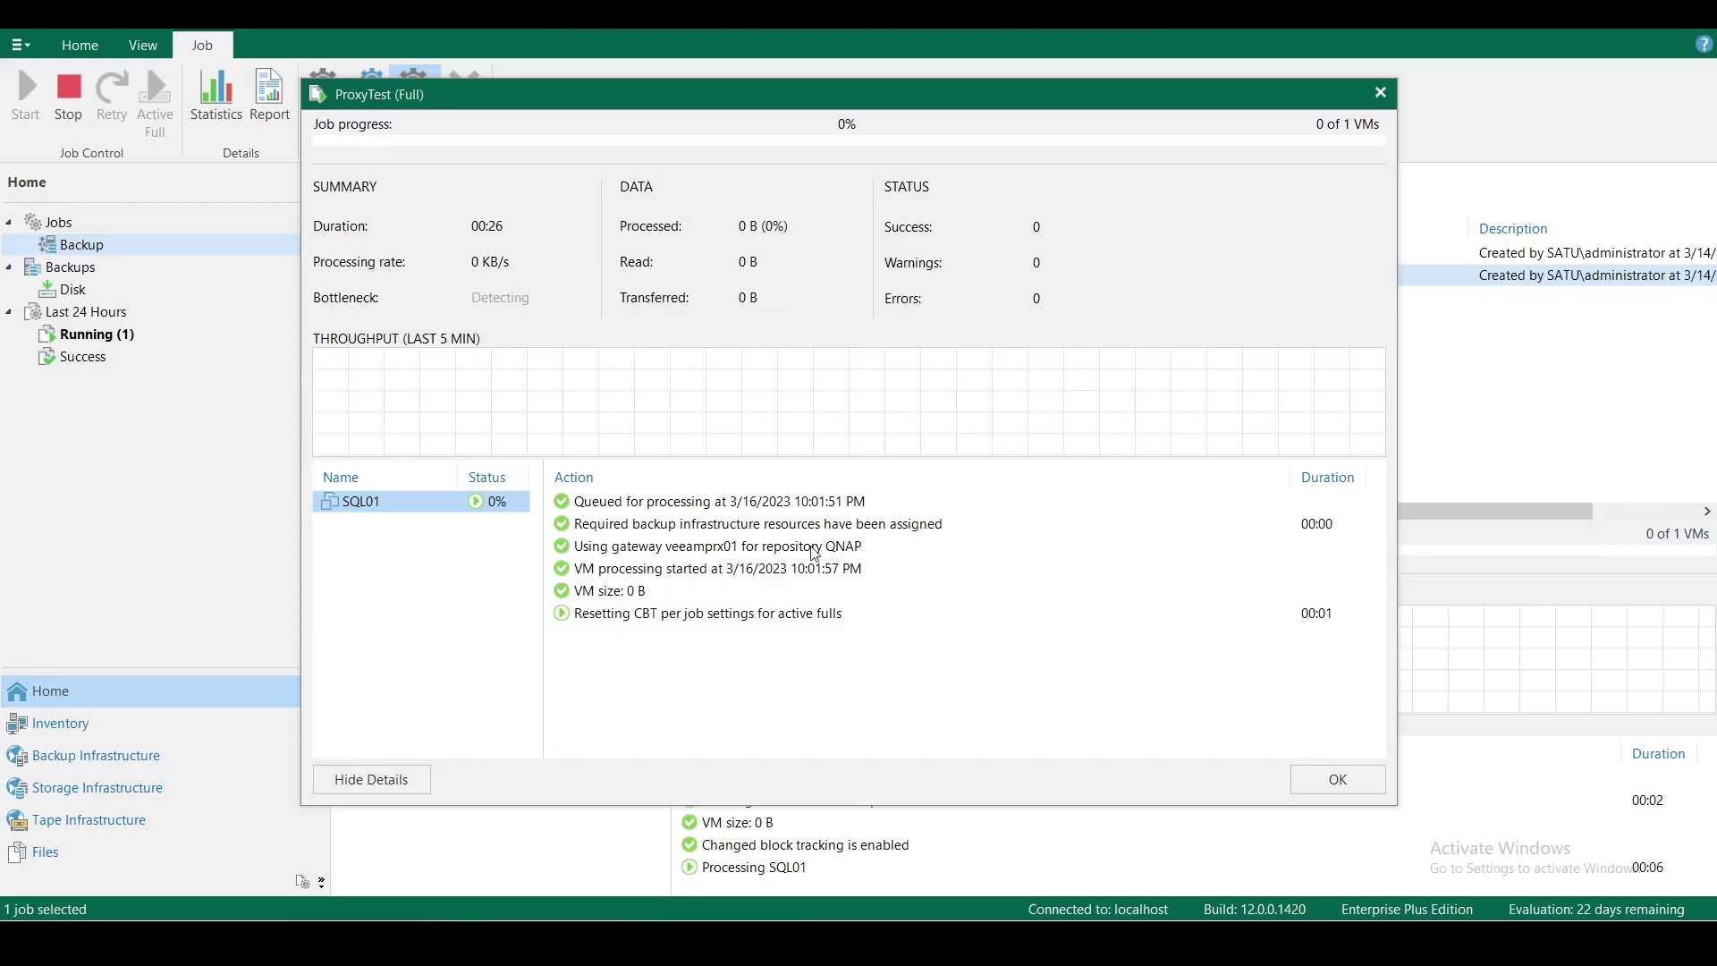
- Examine the ProxyTest session's action log, including the gateway, VM size and processing entries for SQL01
click(707, 553)
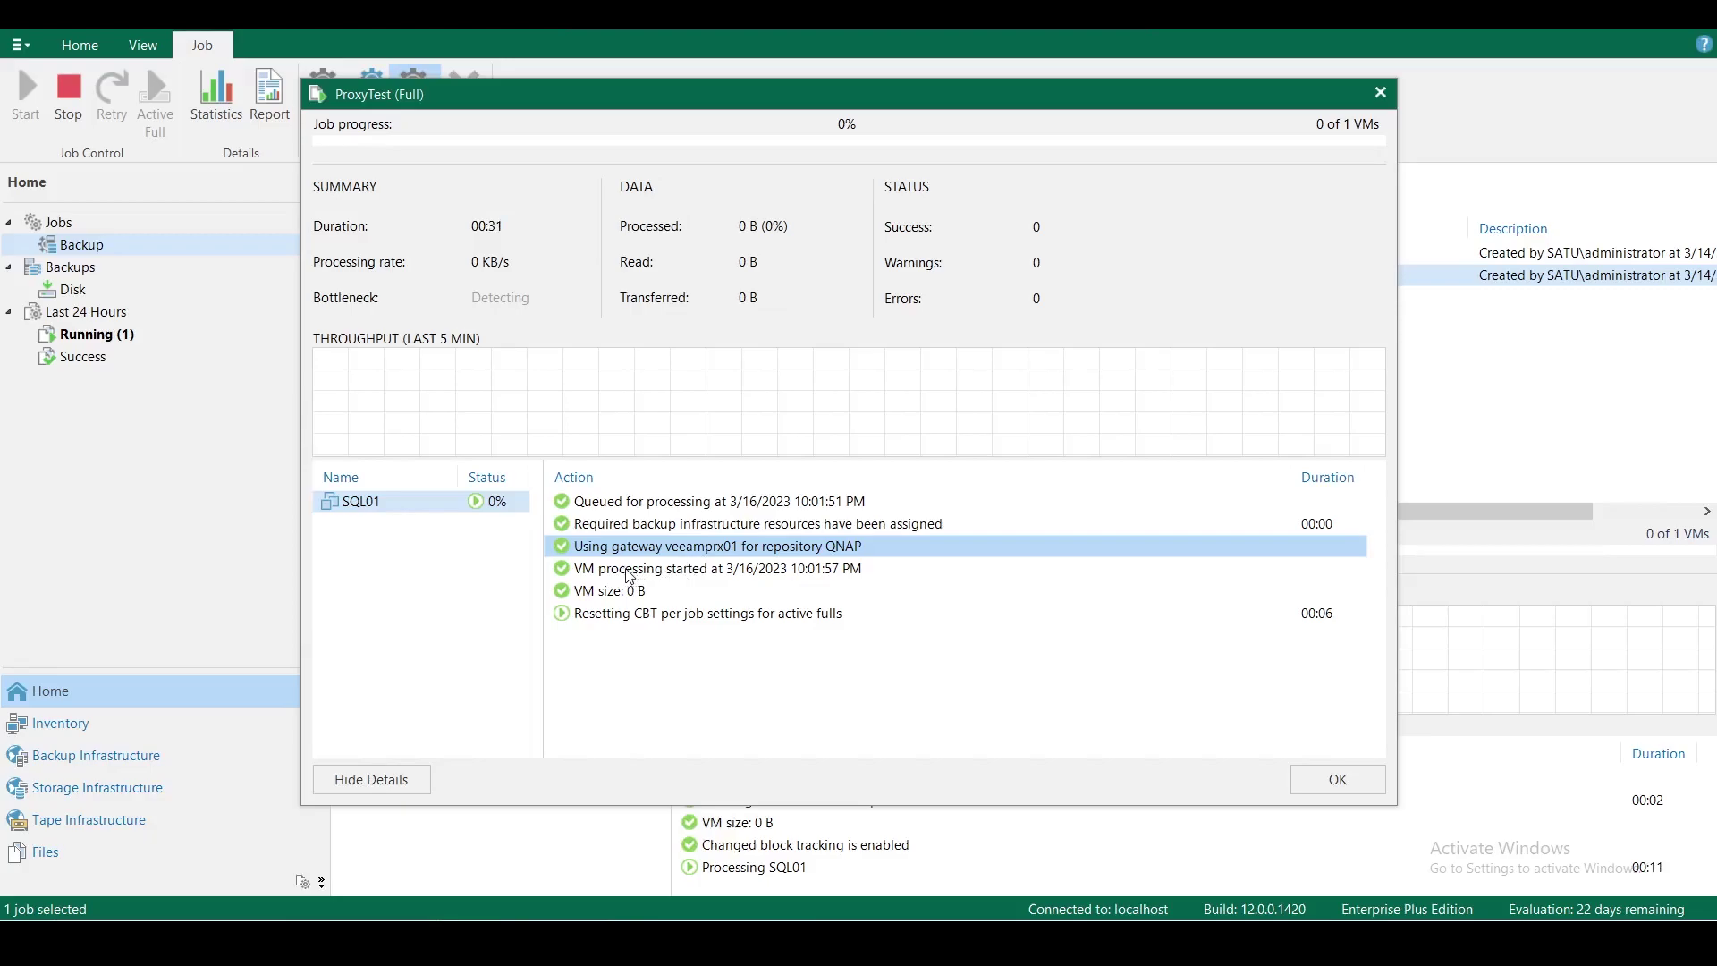
click(632, 590)
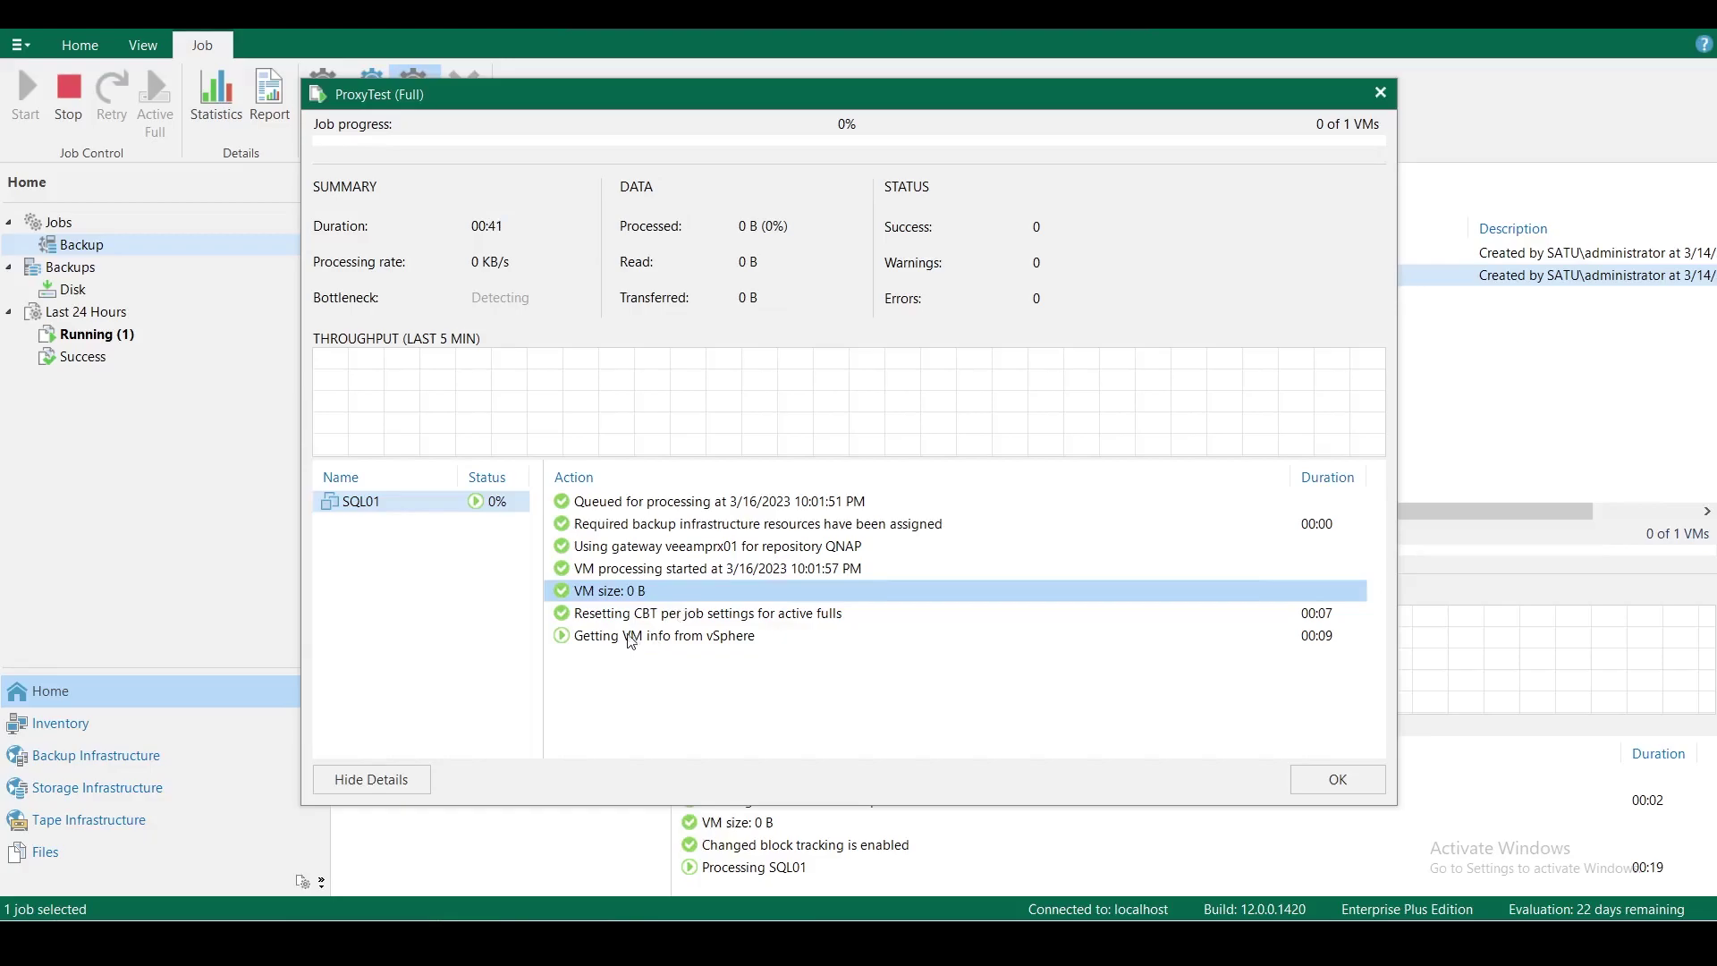
click(621, 662)
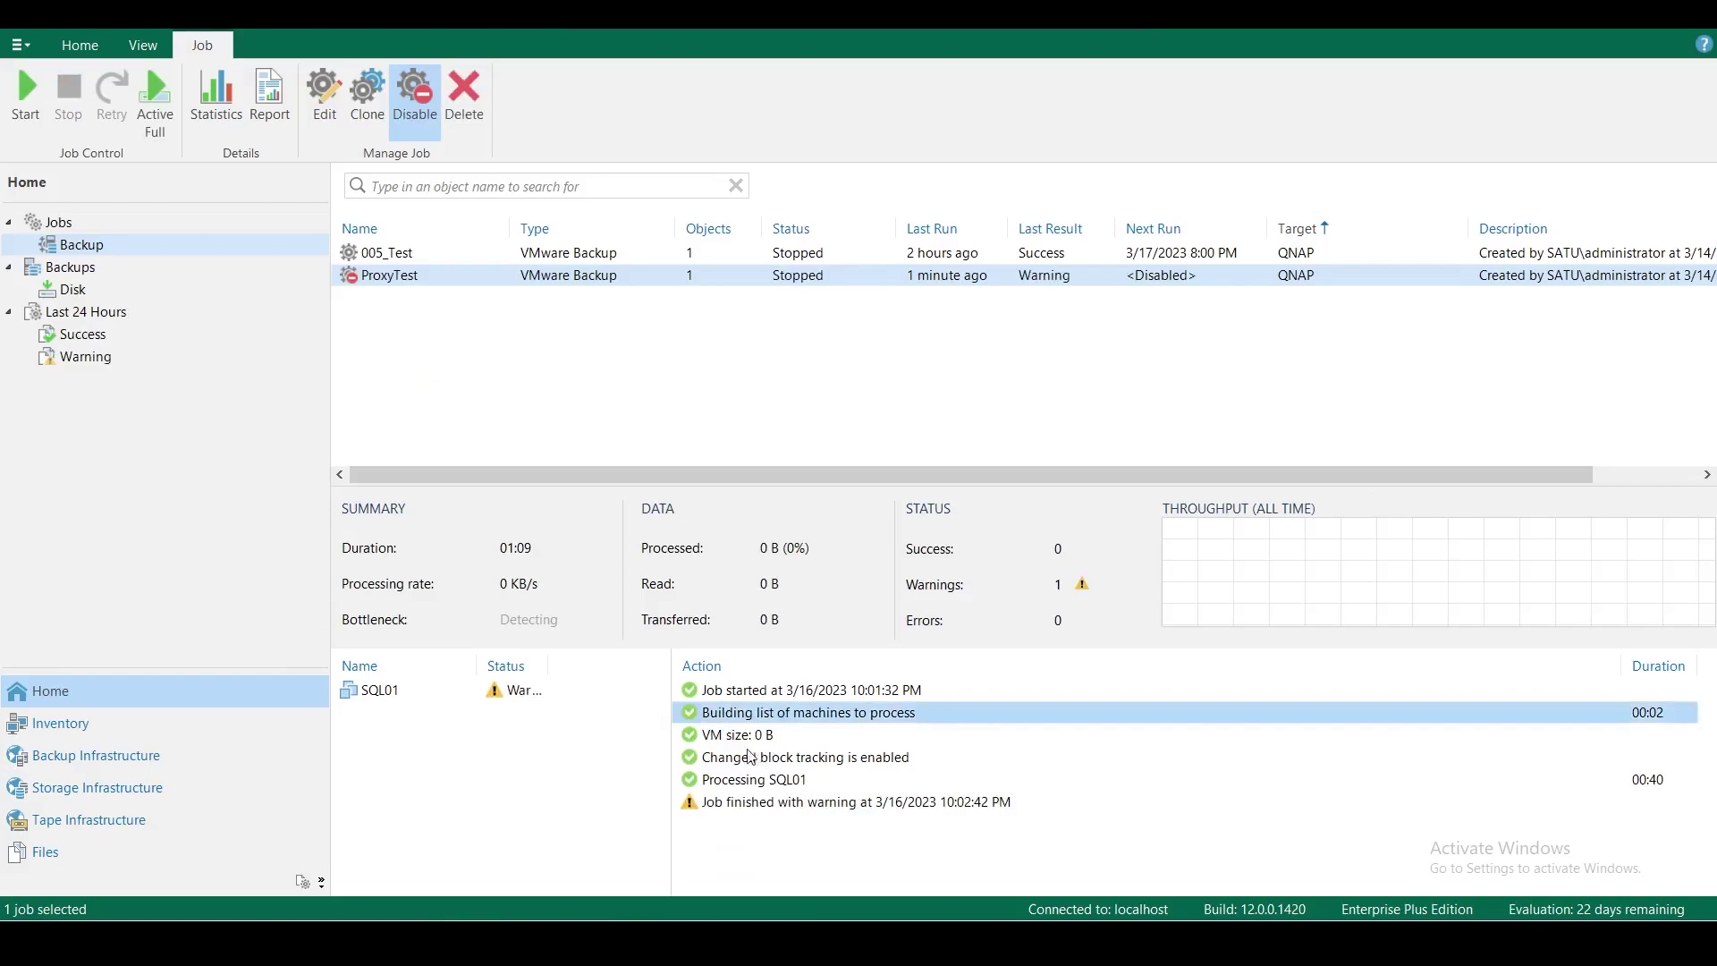
click(735, 737)
click(749, 760)
click(750, 783)
click(743, 735)
click(743, 713)
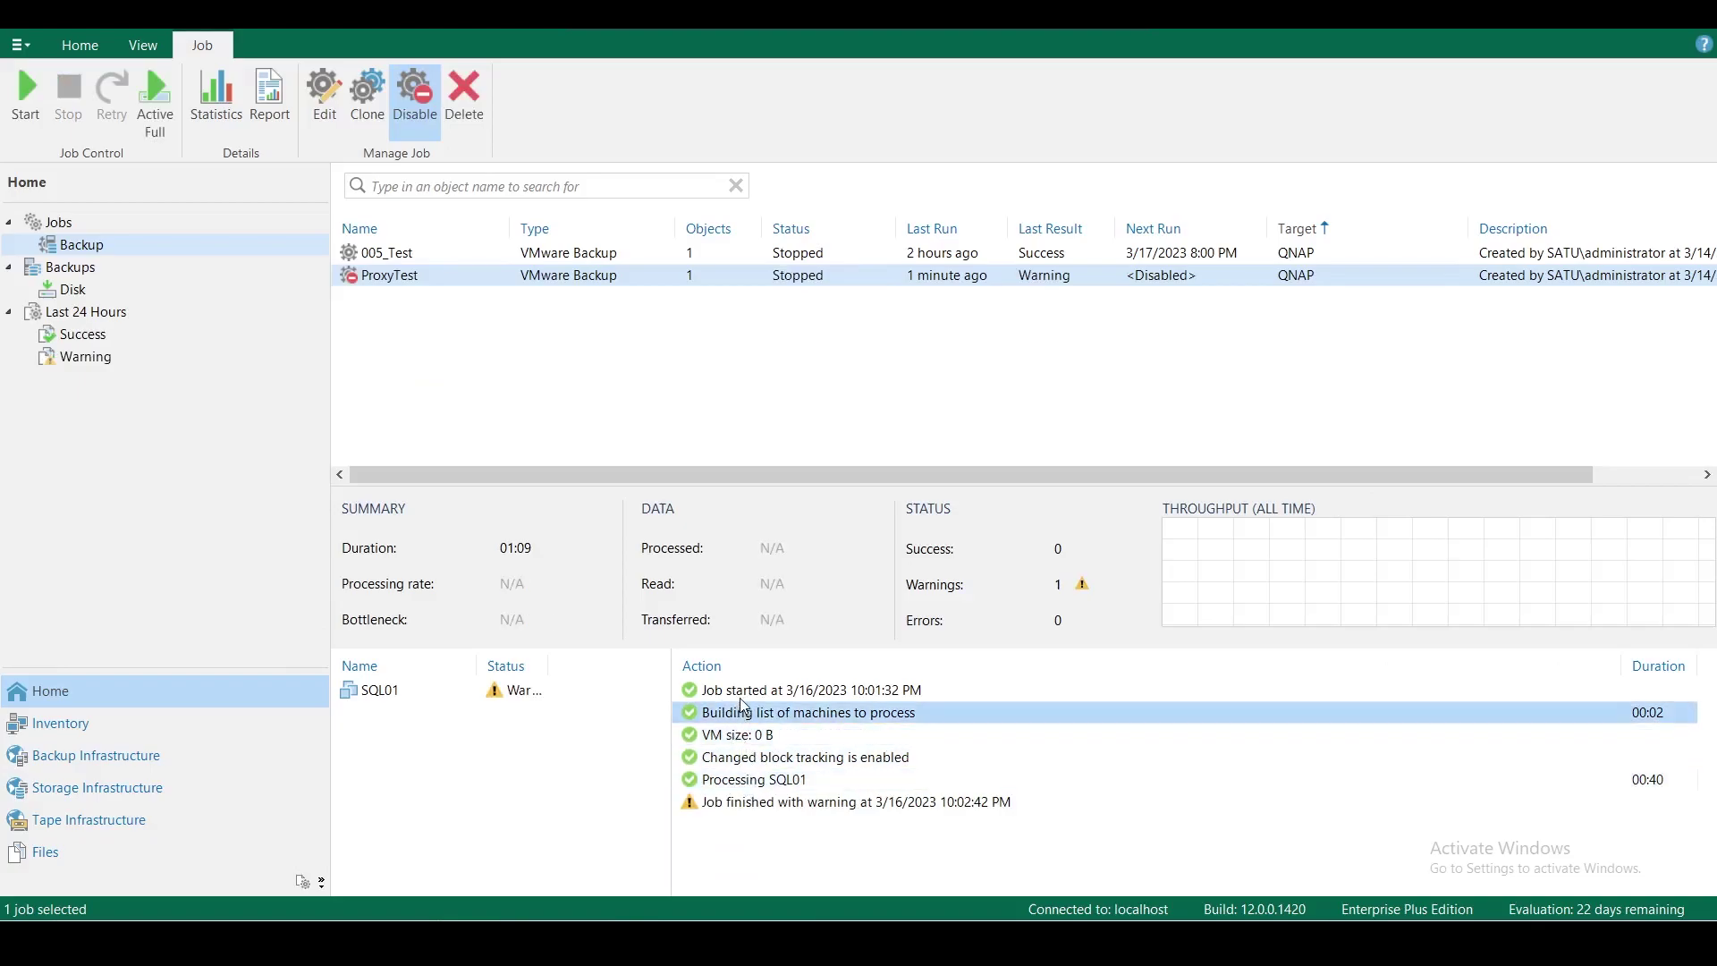
click(742, 696)
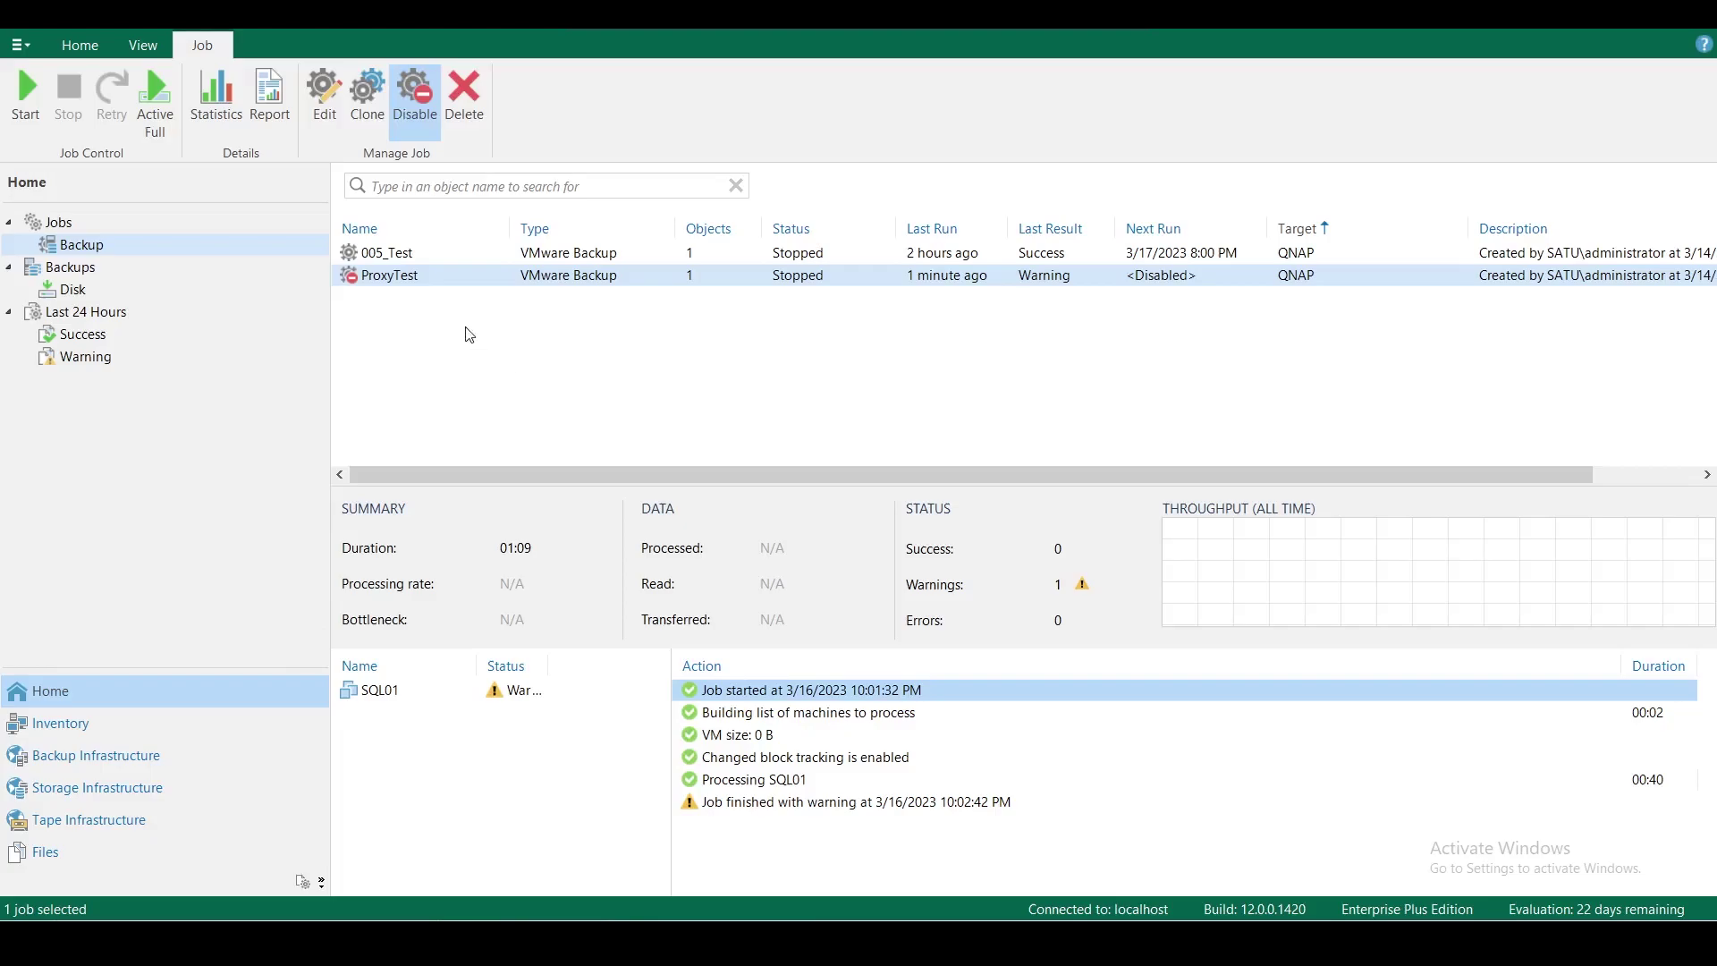
- Edit the ProxyTest job to back up SRVSatuDC01 from the 001_DC folder instead of SQL01
right_click(389, 279)
click(438, 487)
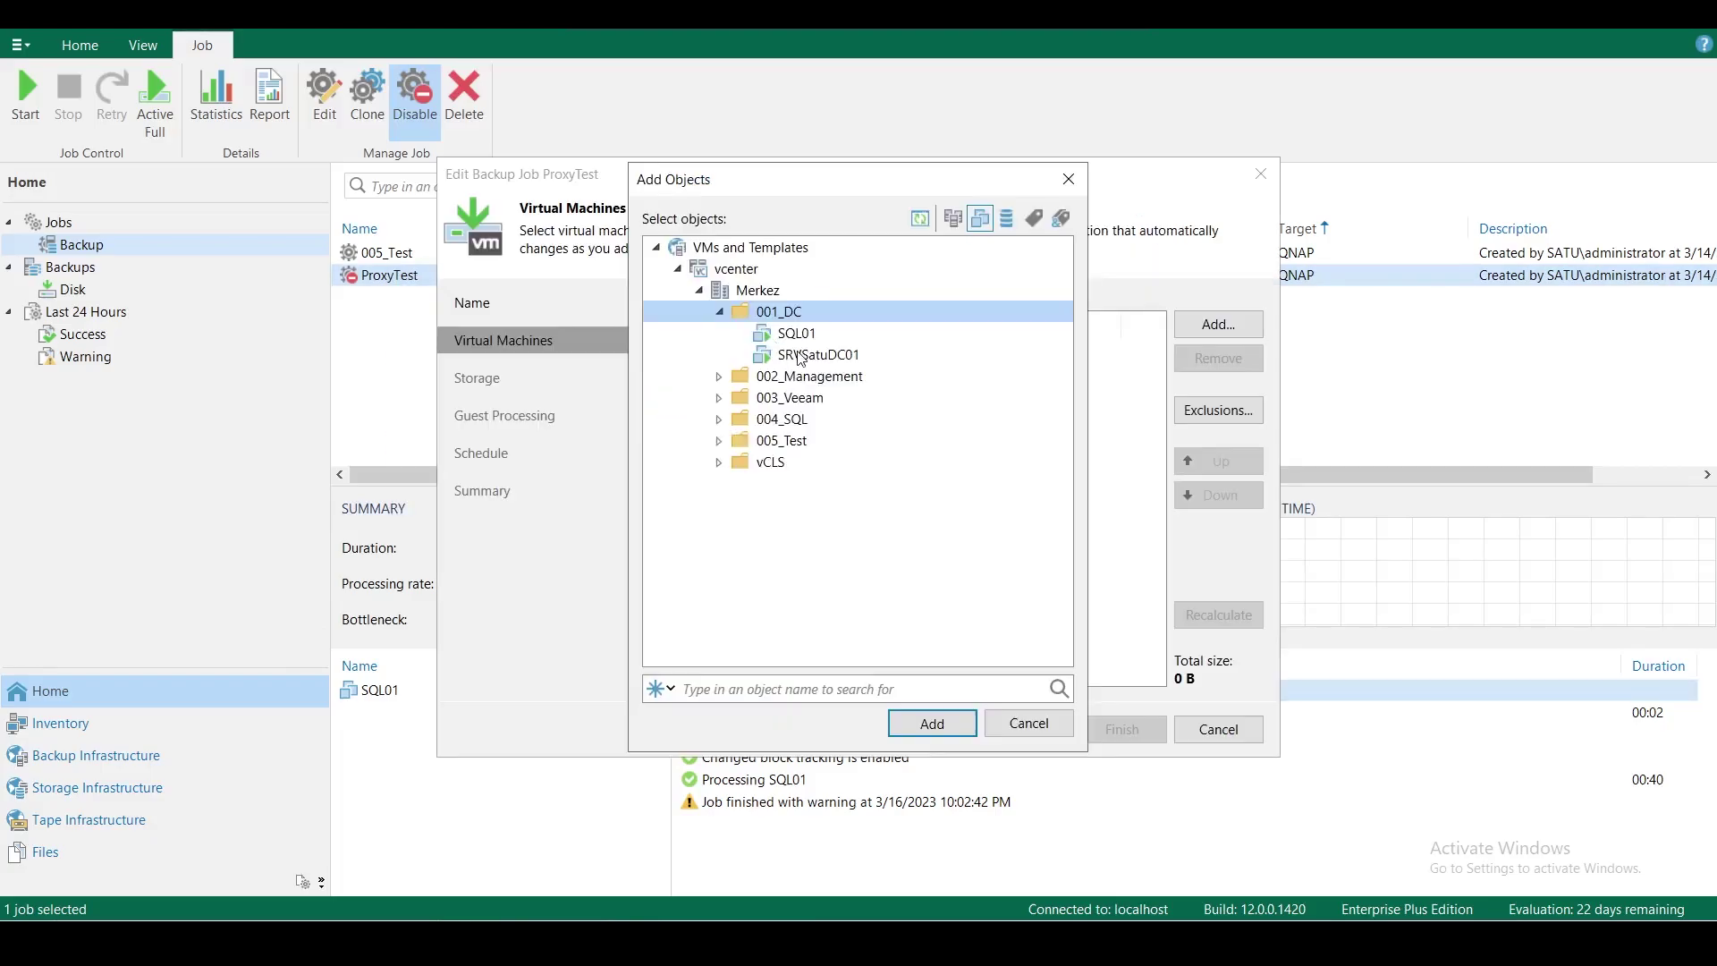
click(716, 355)
click(943, 733)
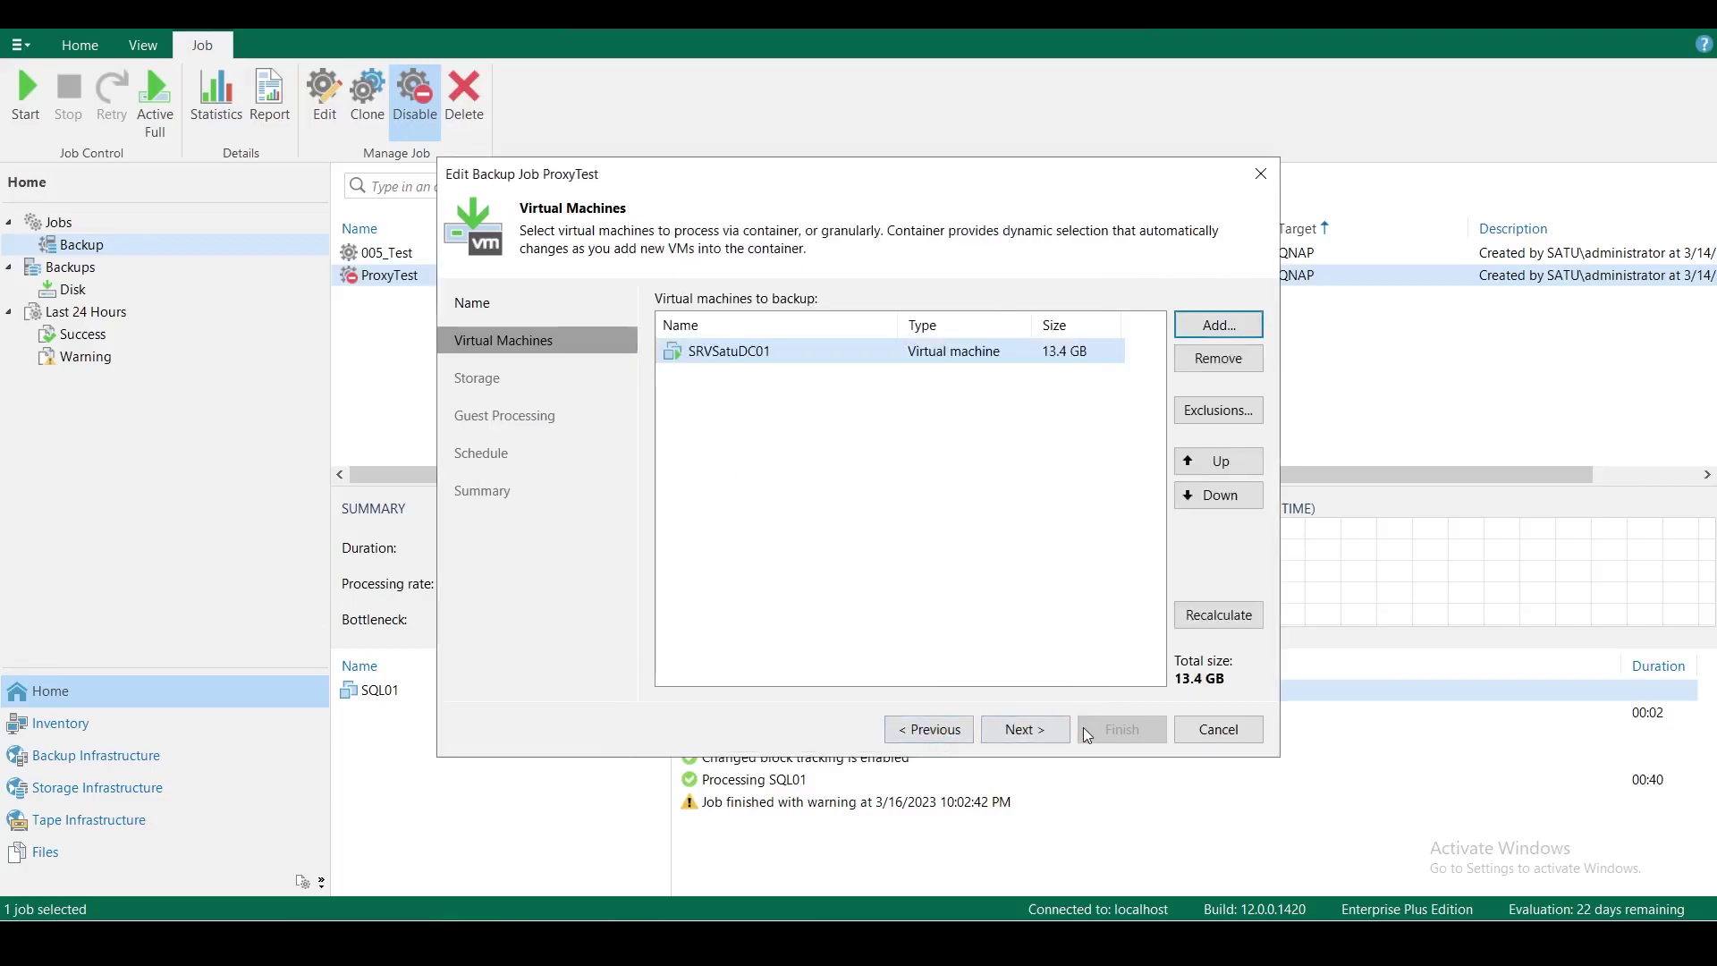
- Keep the job's storage, guest processing and schedule settings and save the edited ProxyTest job
click(1047, 733)
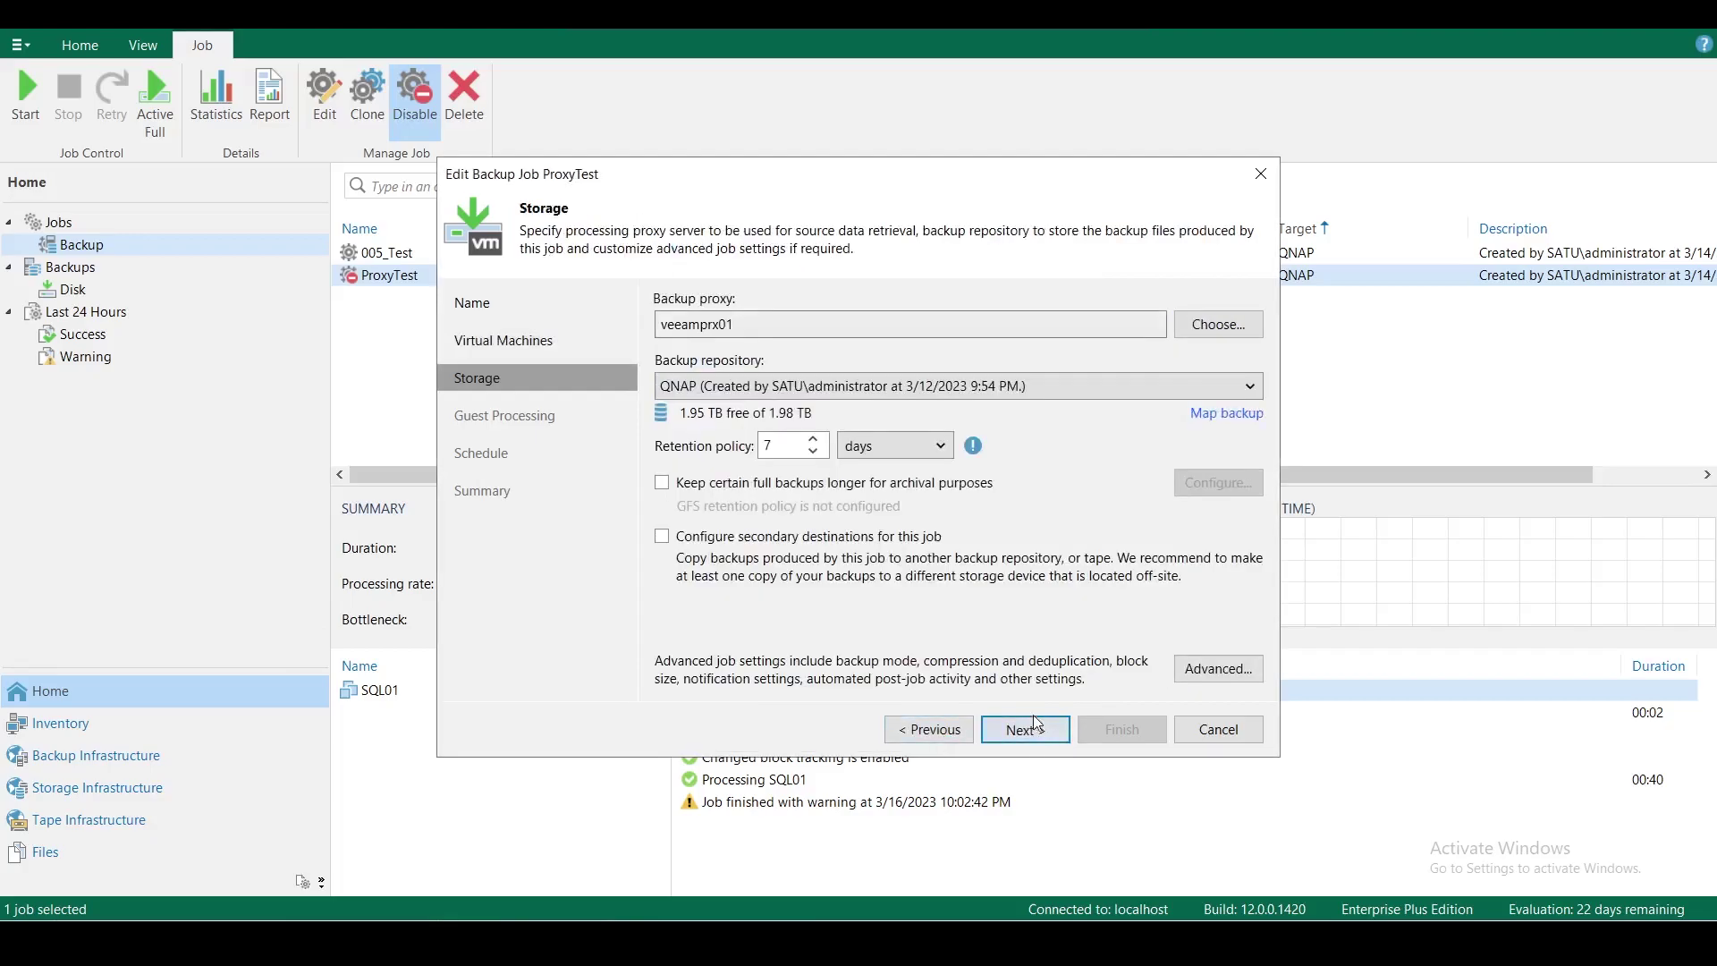
click(1051, 735)
click(1045, 732)
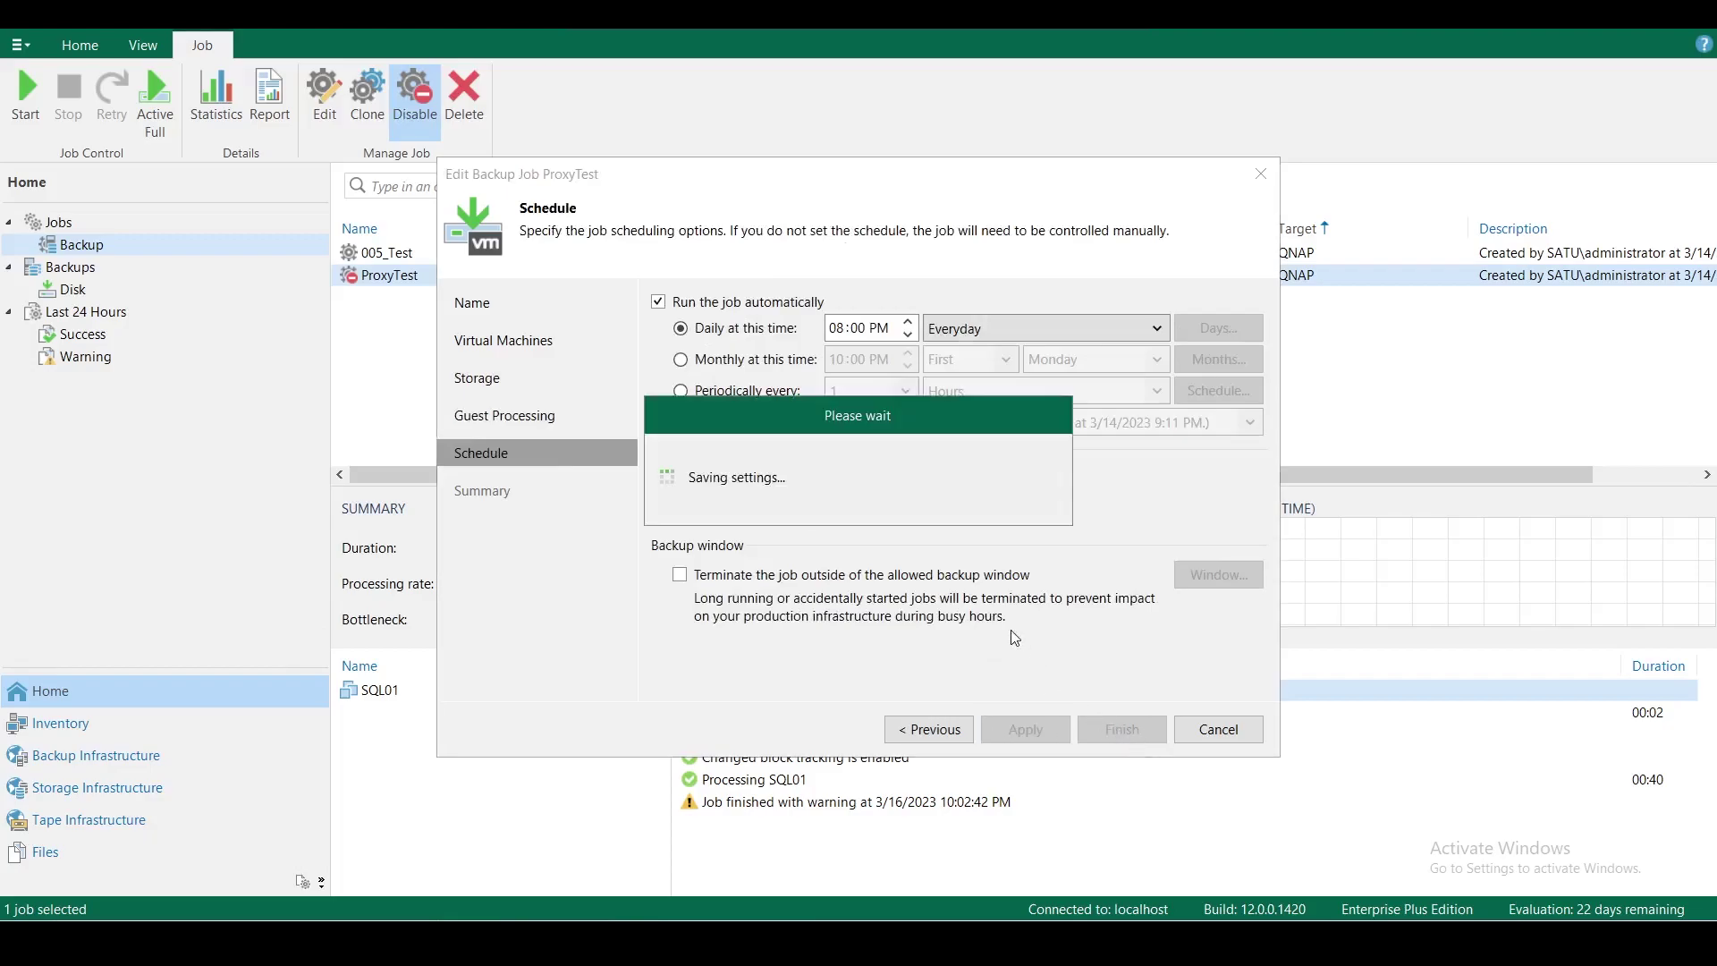
click(1111, 732)
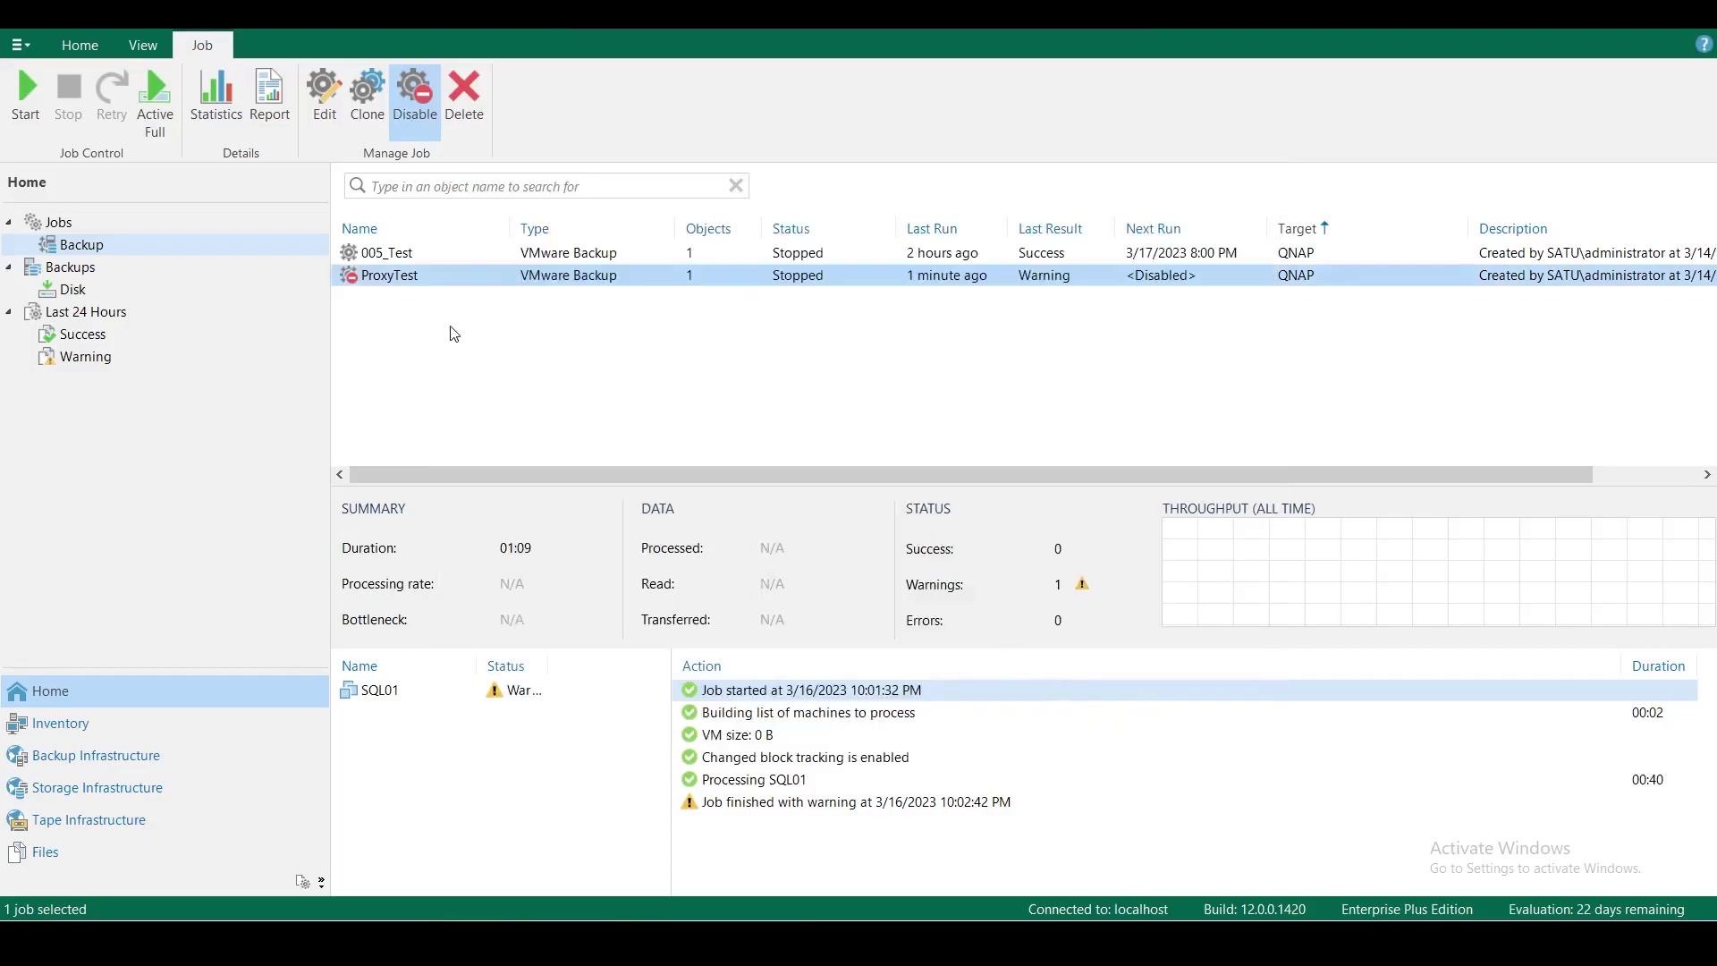
- Run the ProxyTest job again for SRVSatuDC01 and open its progress details
right_click(391, 284)
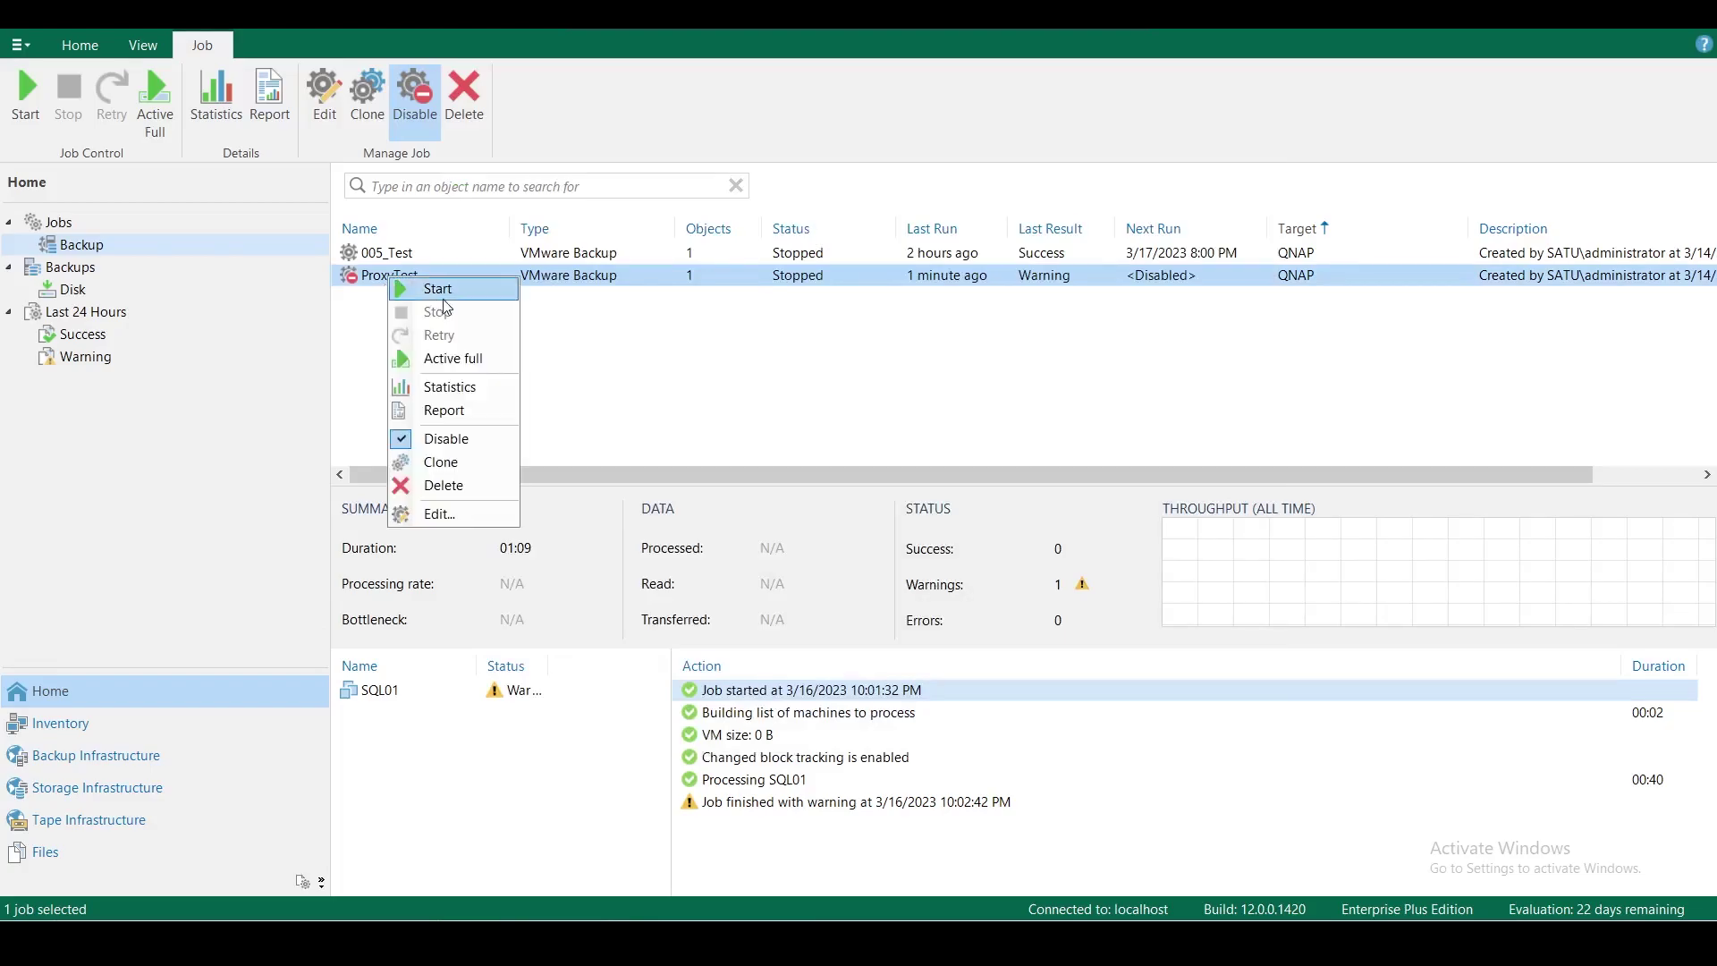
click(437, 288)
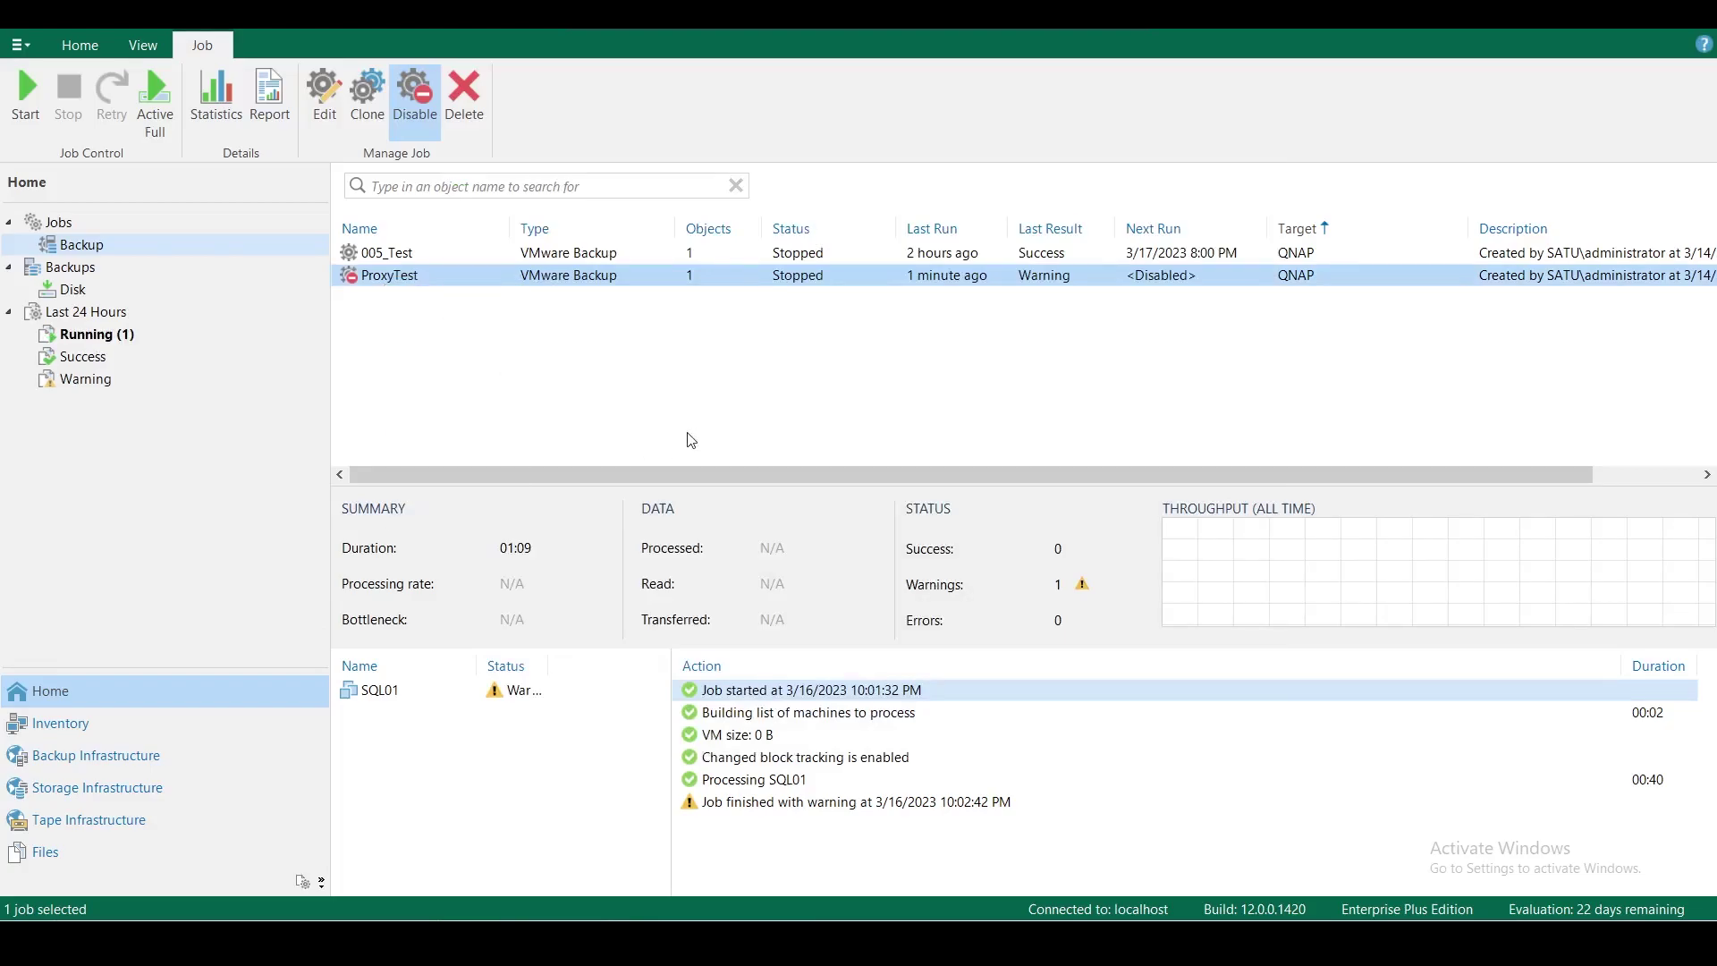
double_click(428, 274)
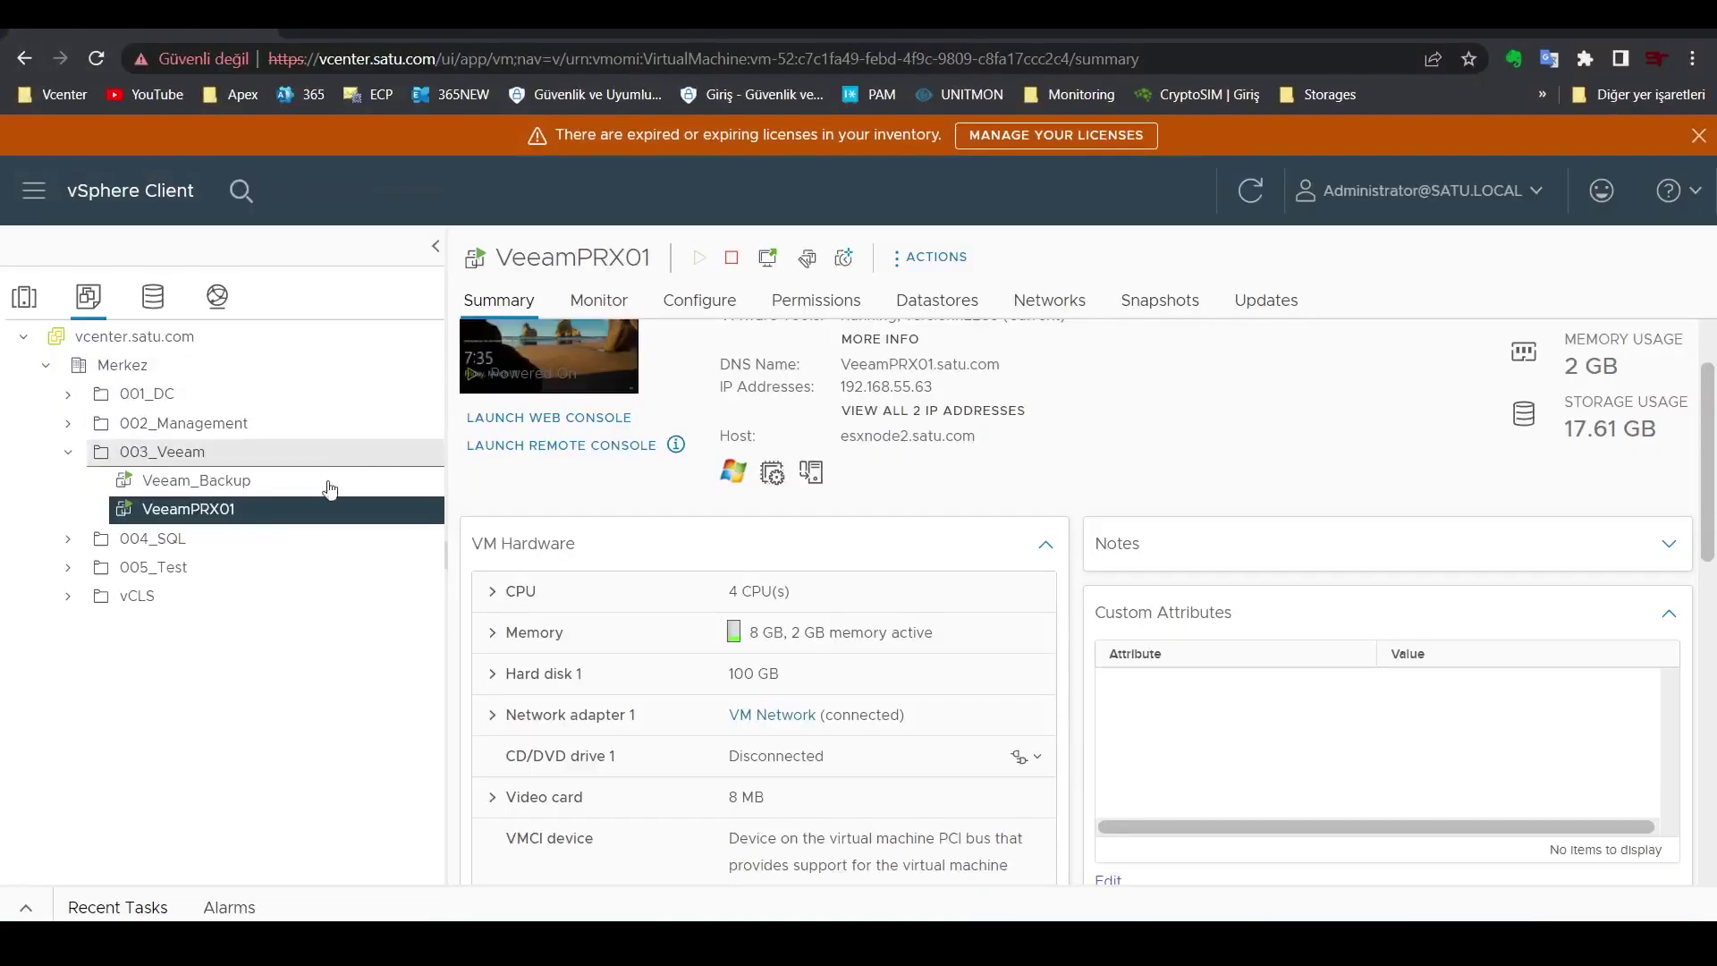
- Show an enlarged list of recent vCenter tasks to check SRVSatuDC01's snapshot task, and compare it with the snapshot entry in Veeam's ProxyTest log
click(26, 908)
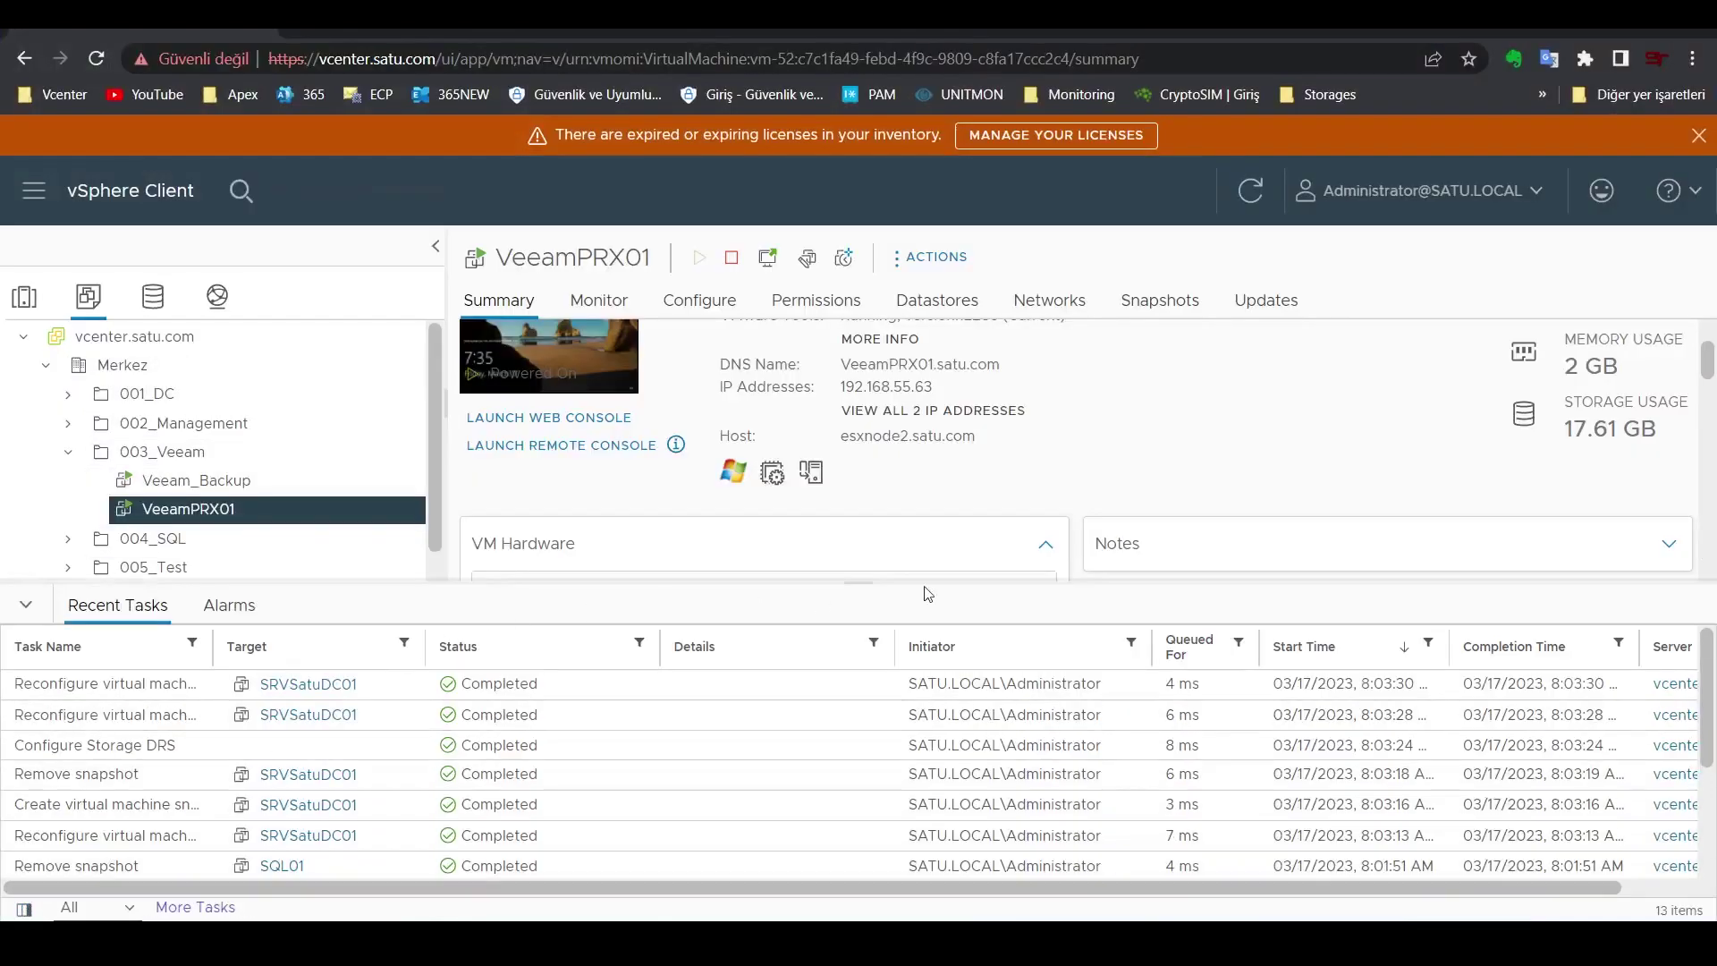
drag(870, 582, 873, 437)
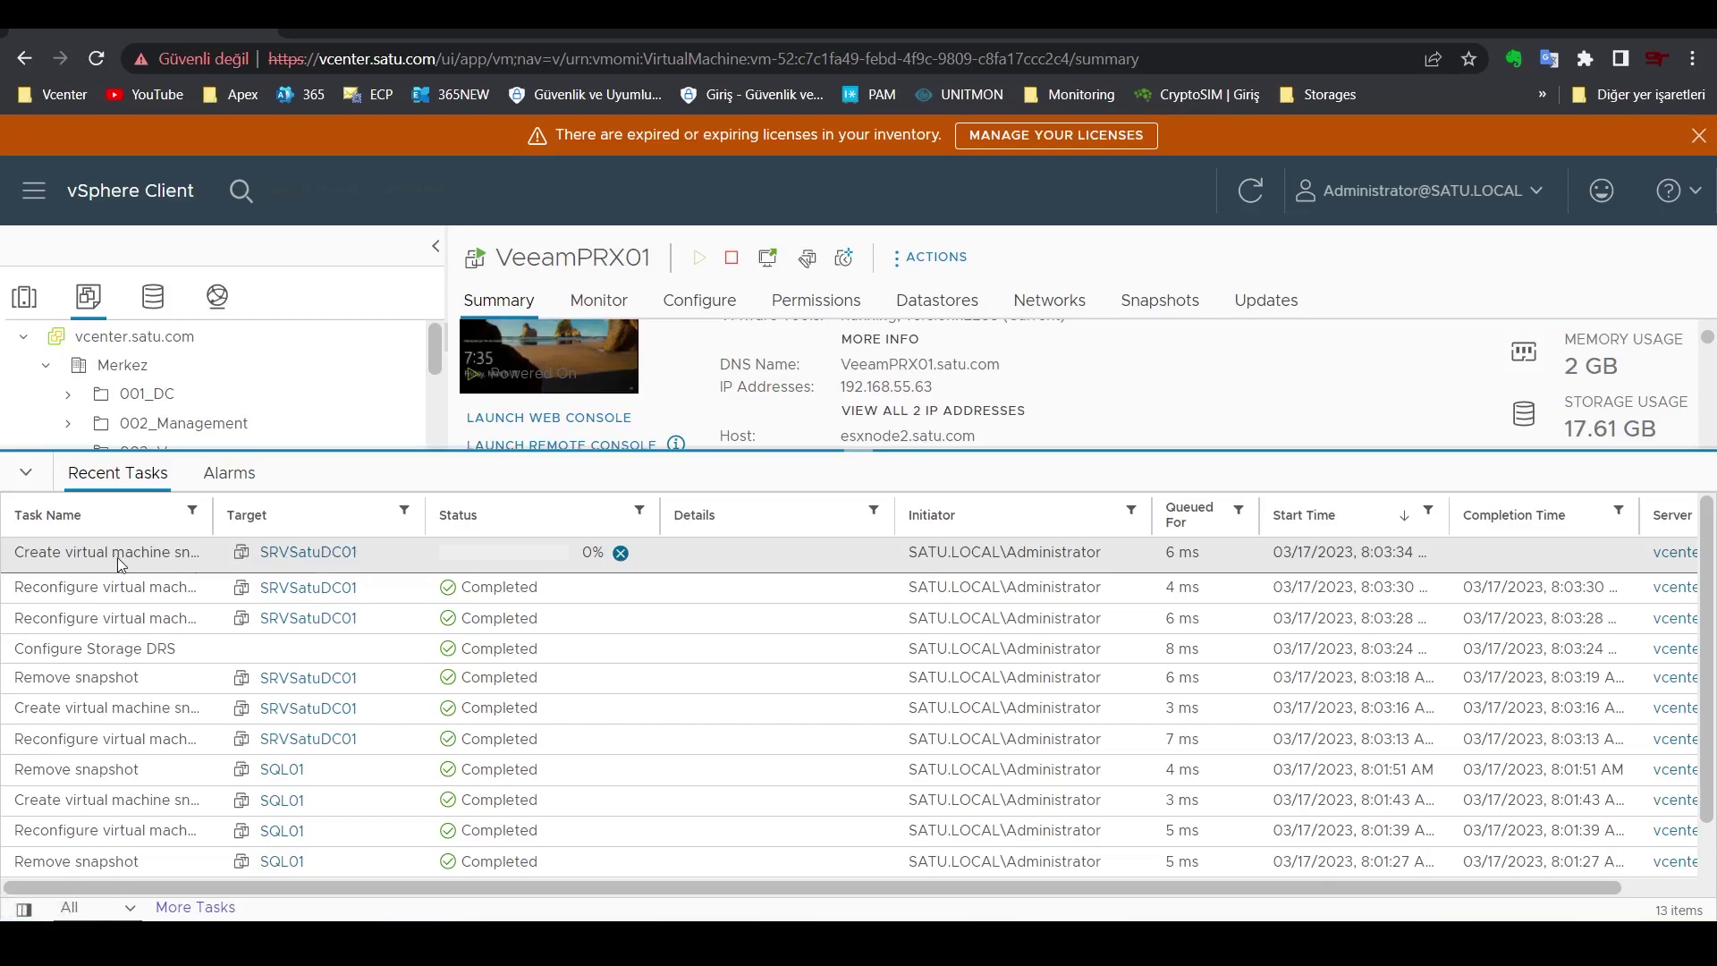
drag(861, 459, 861, 481)
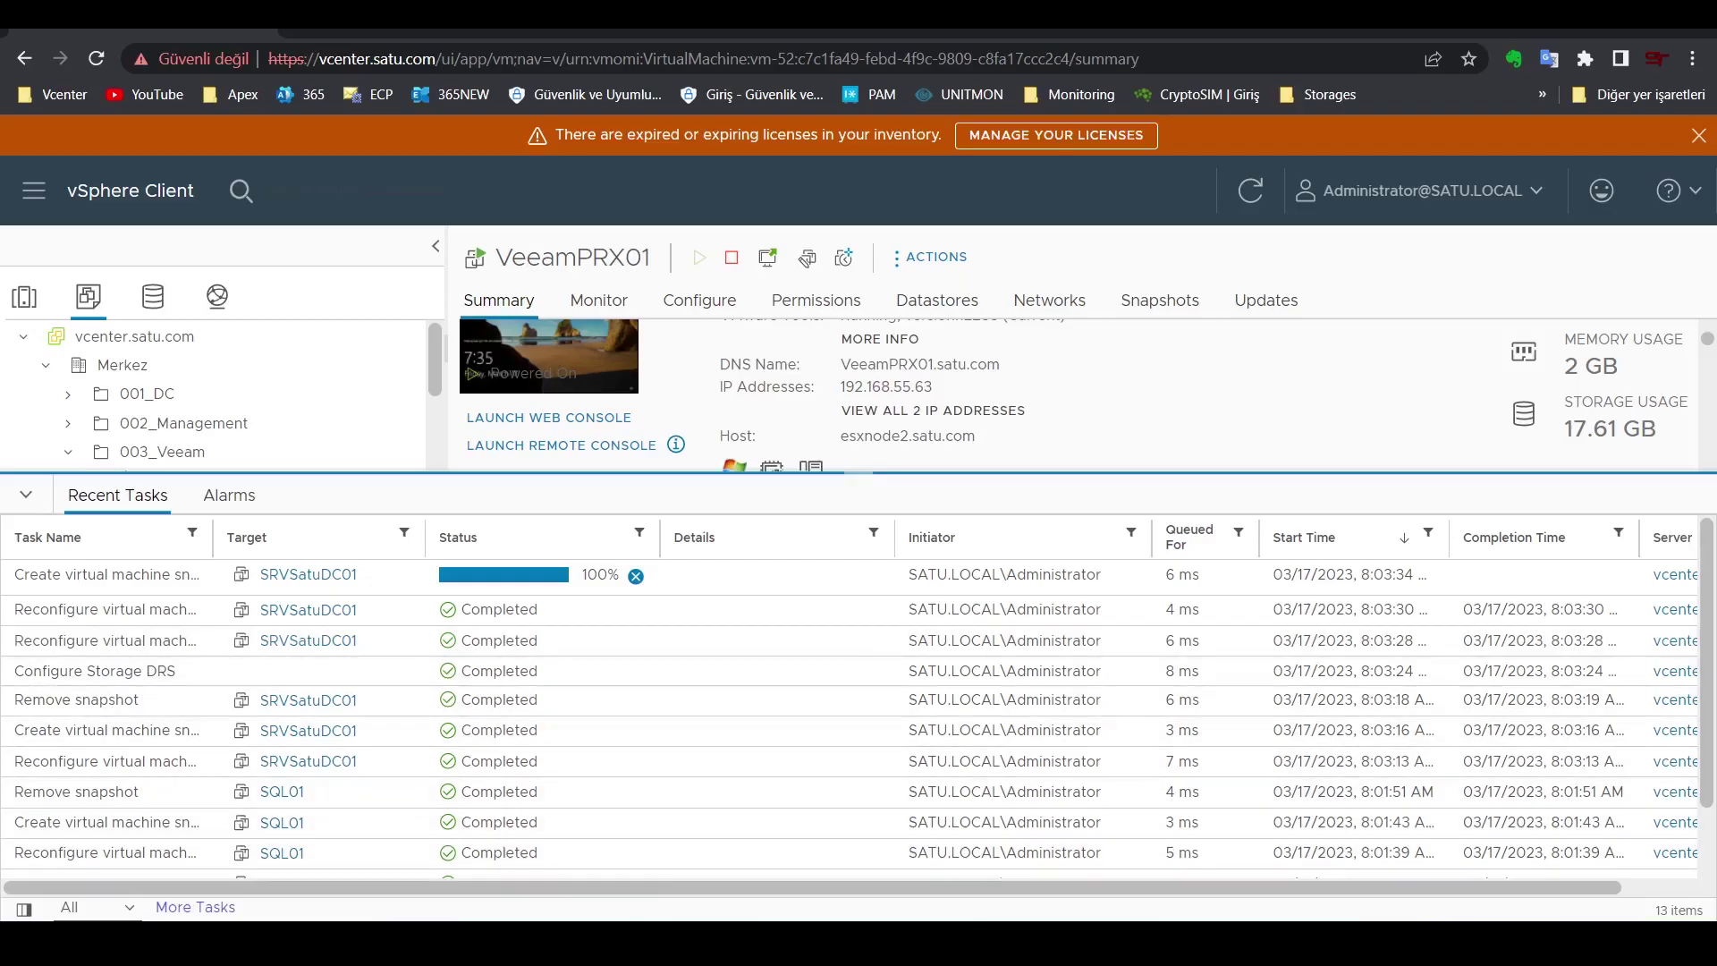
click(627, 894)
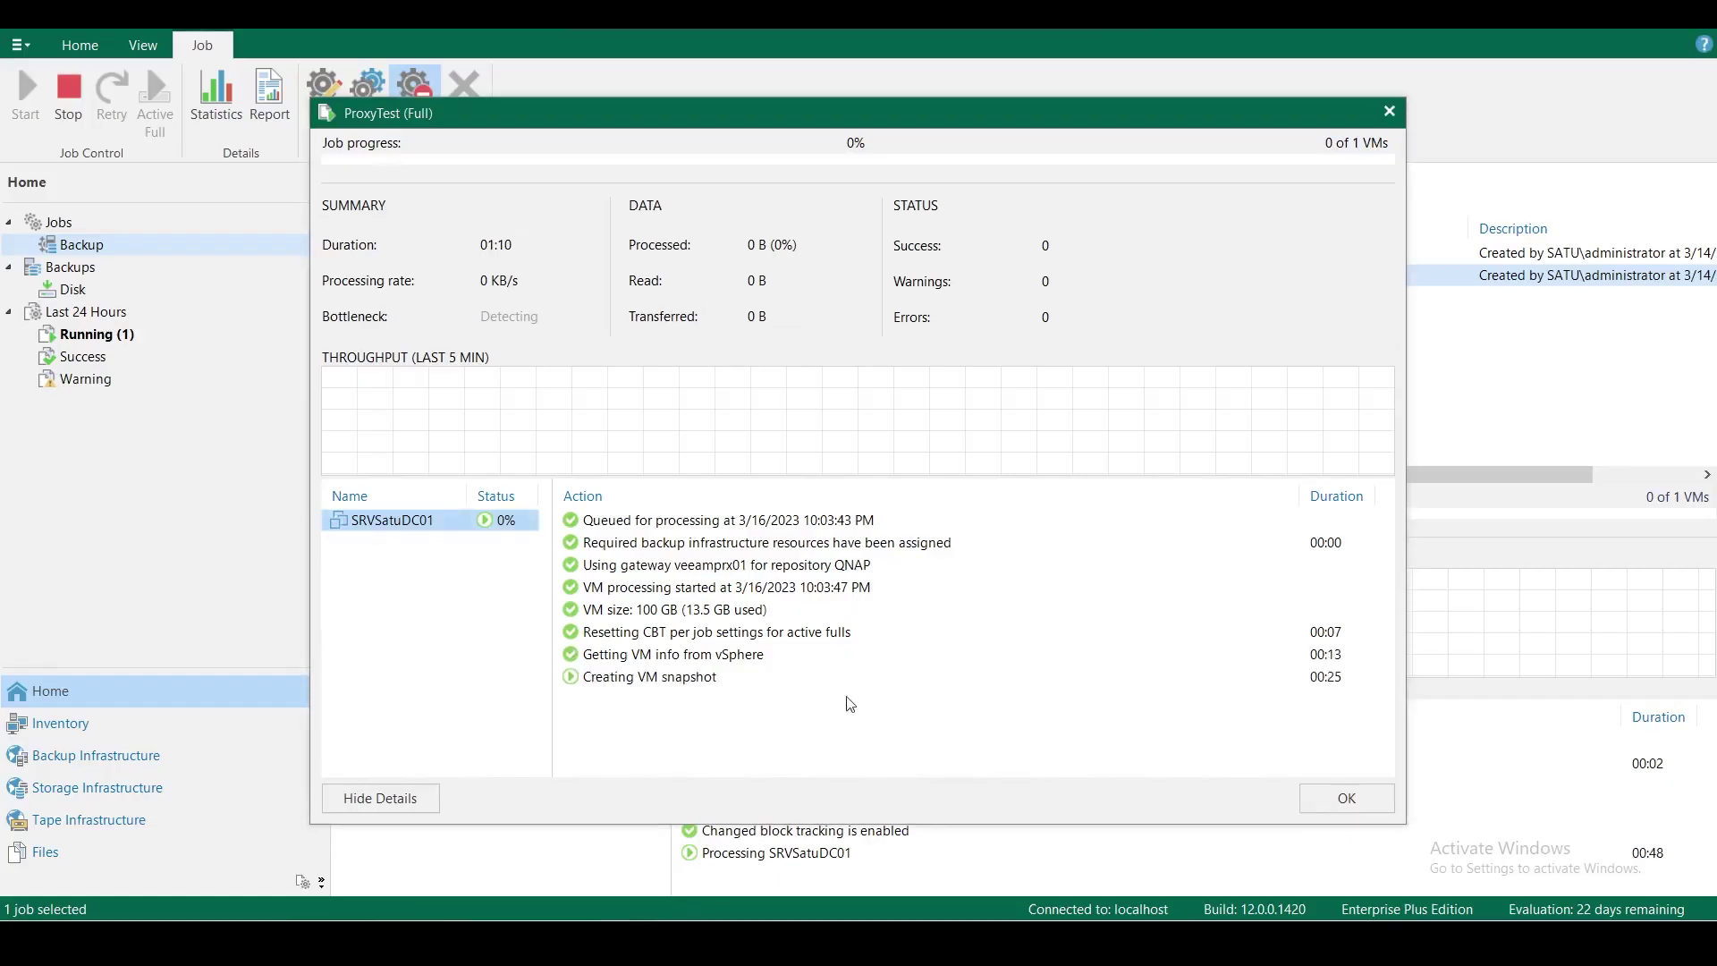
click(644, 686)
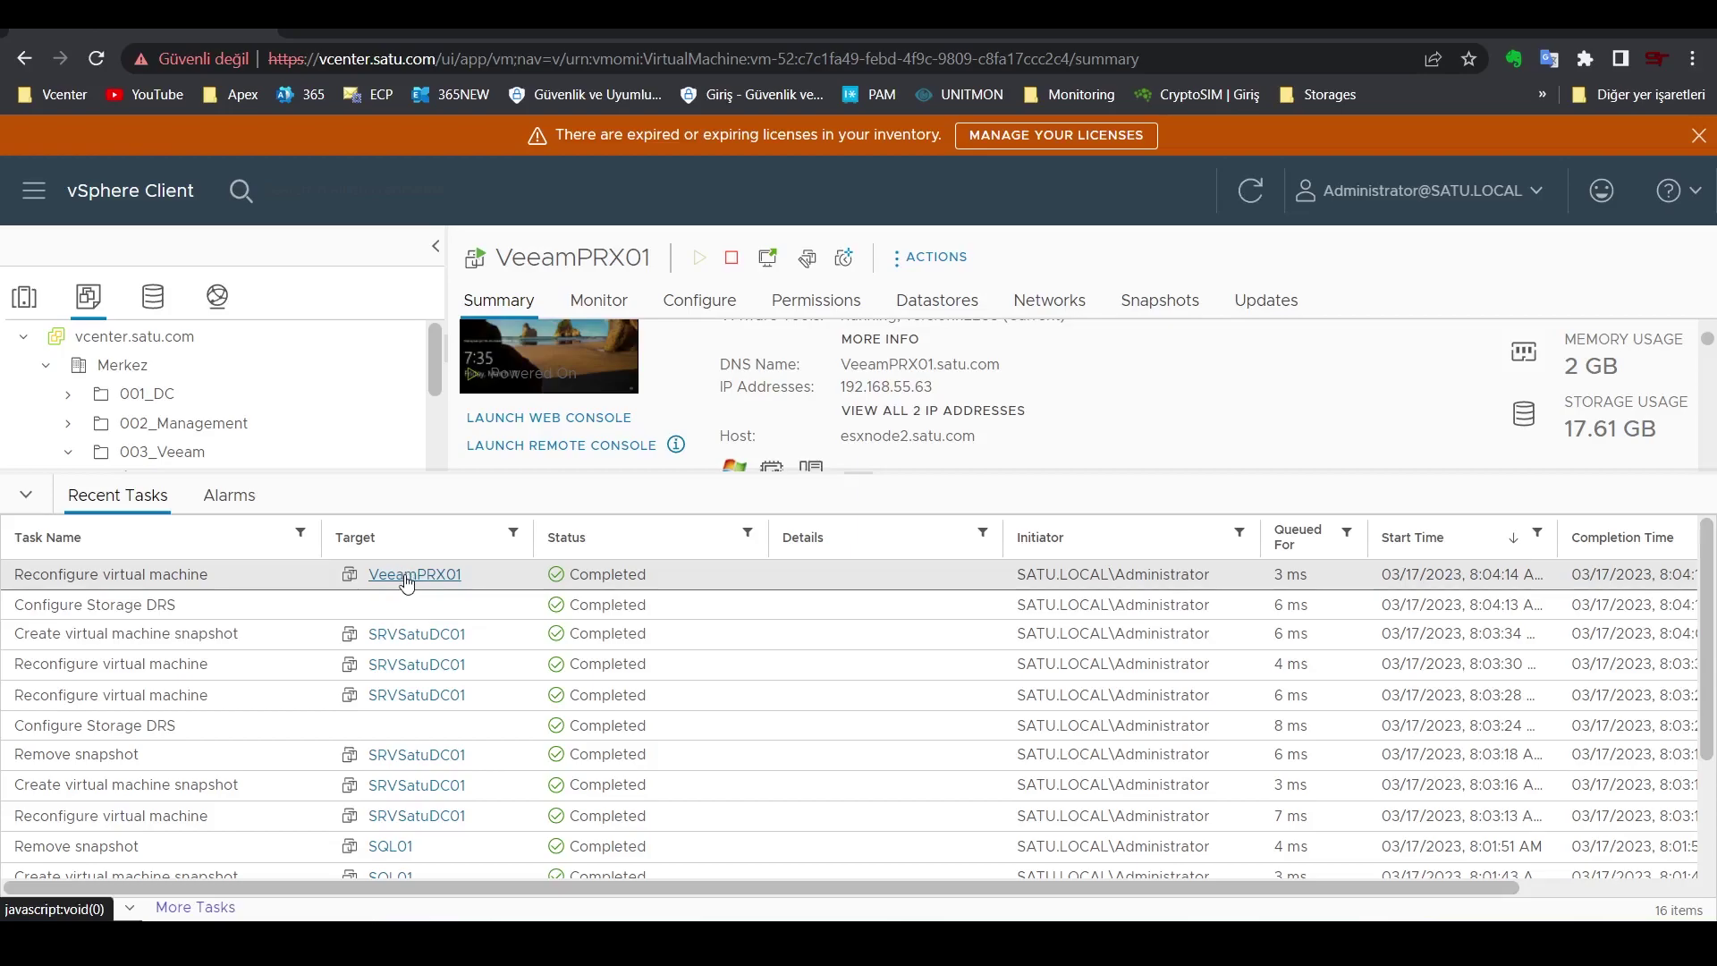
- Inspect the disk file path of Hard disk 2 in VeeamPRX01's virtual hardware settings in vSphere Client, and close the settings without saving
drag(863, 474, 877, 666)
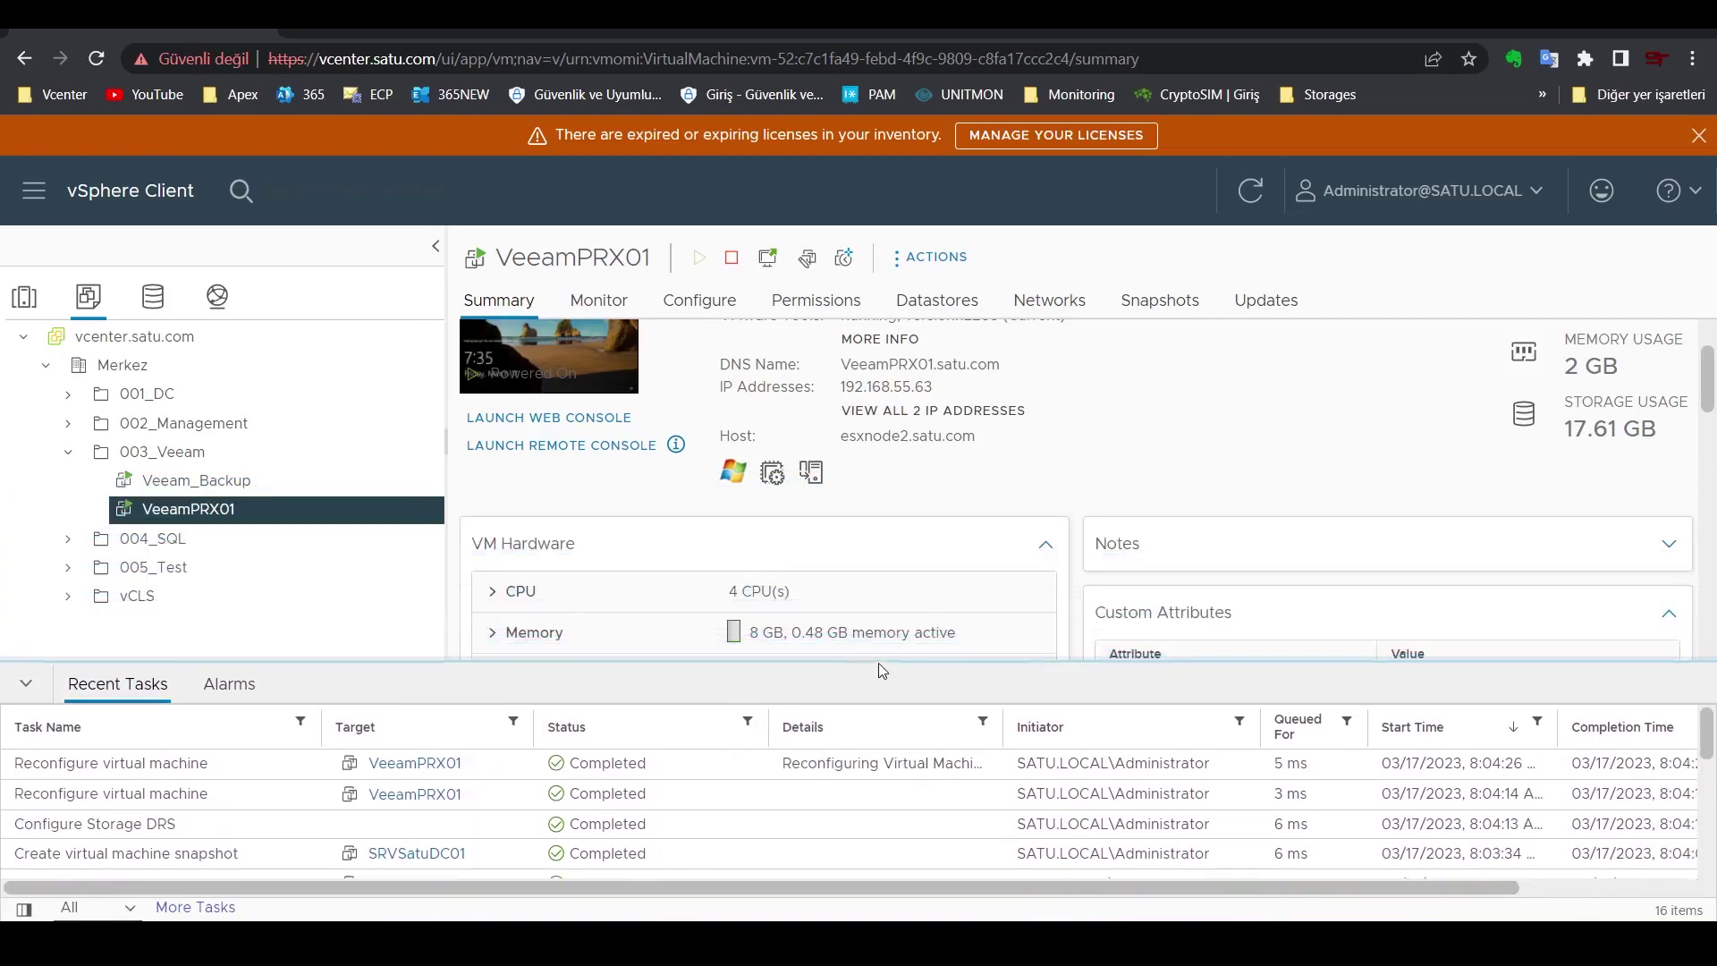
right_click(190, 513)
click(287, 635)
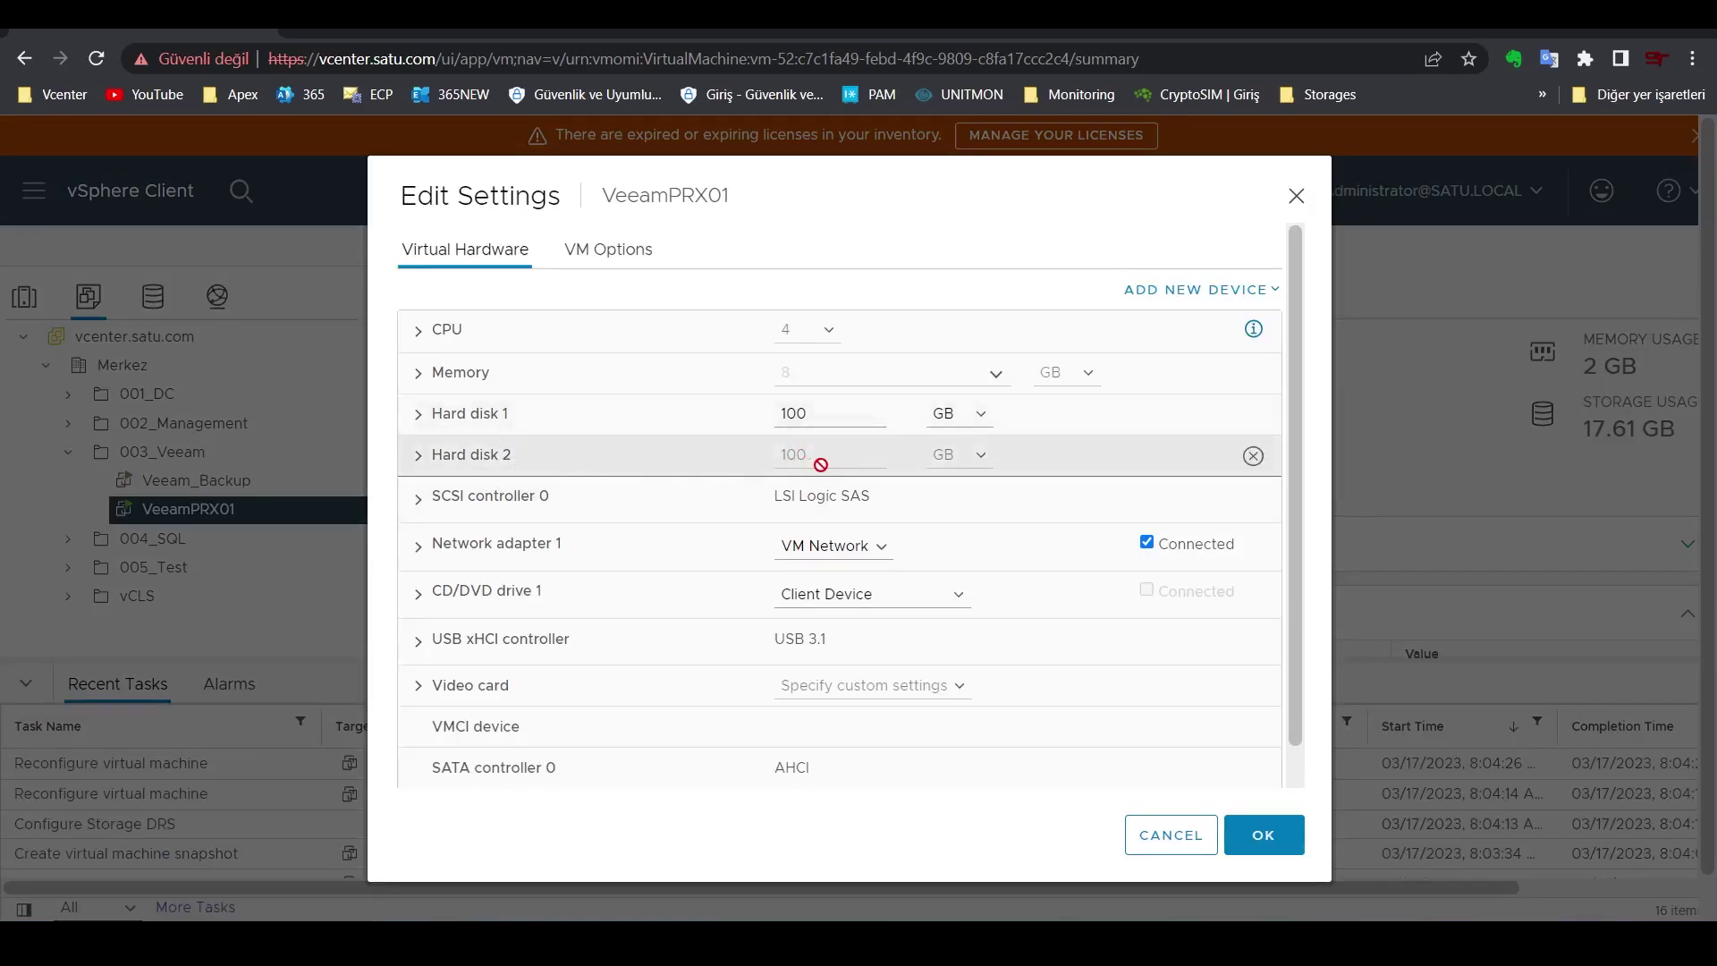
click(420, 458)
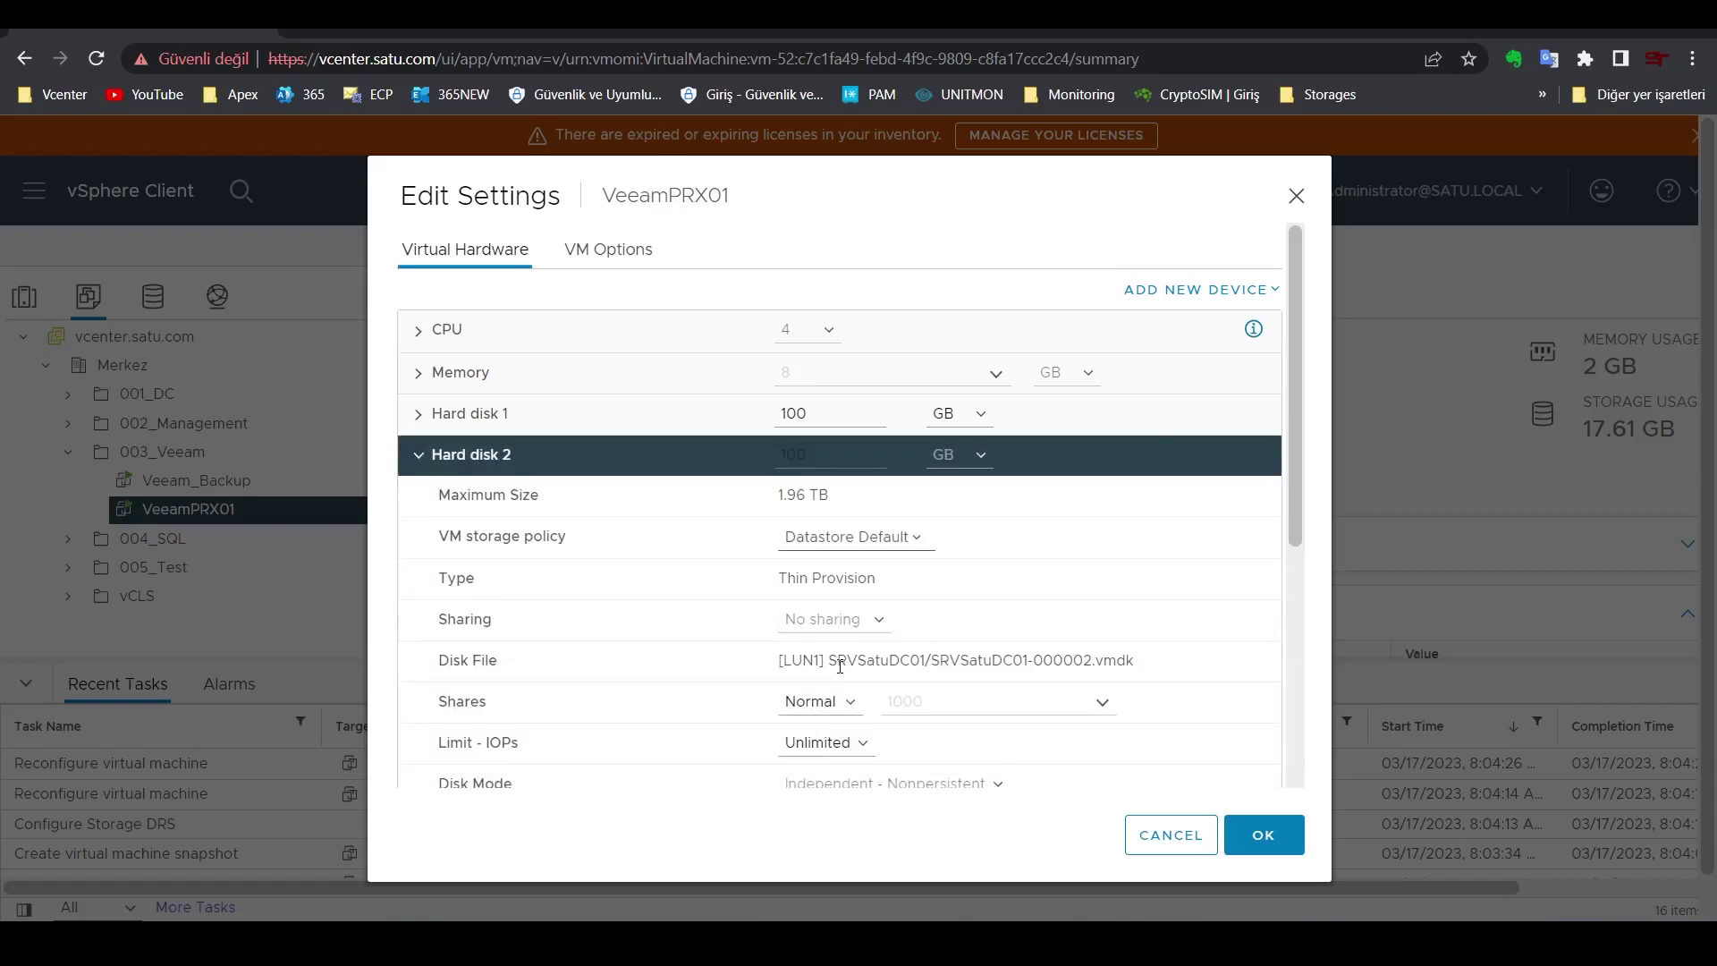
drag(831, 662, 927, 663)
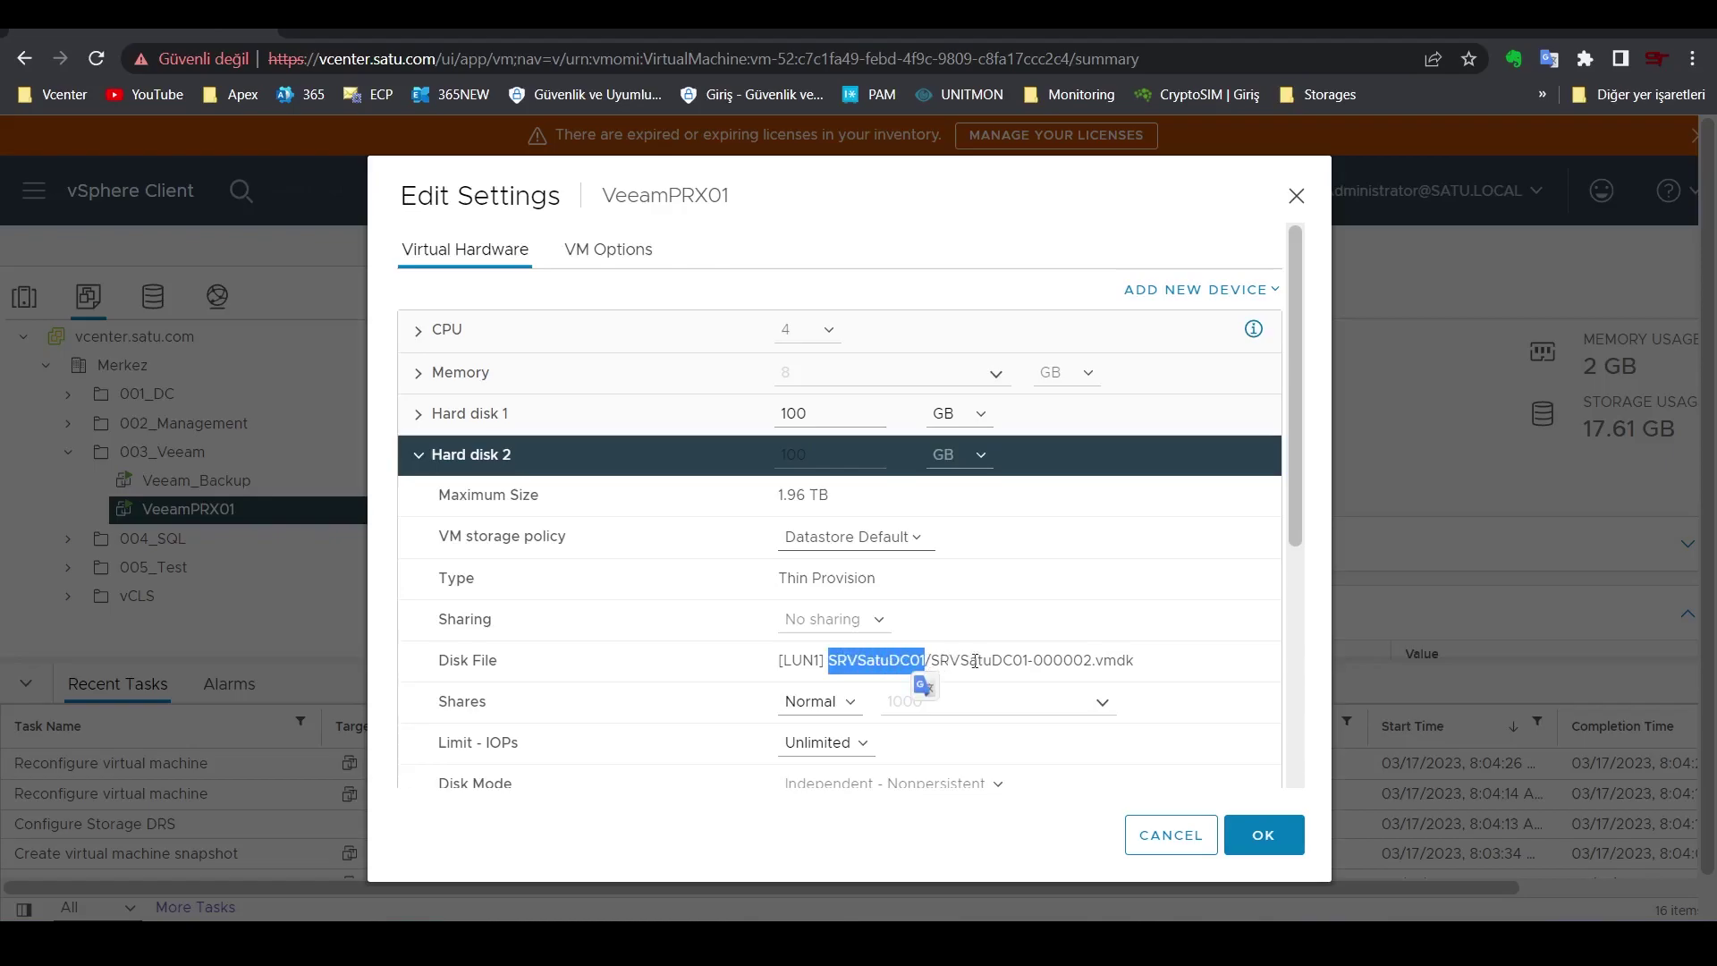
drag(832, 663, 902, 660)
drag(829, 660, 1032, 663)
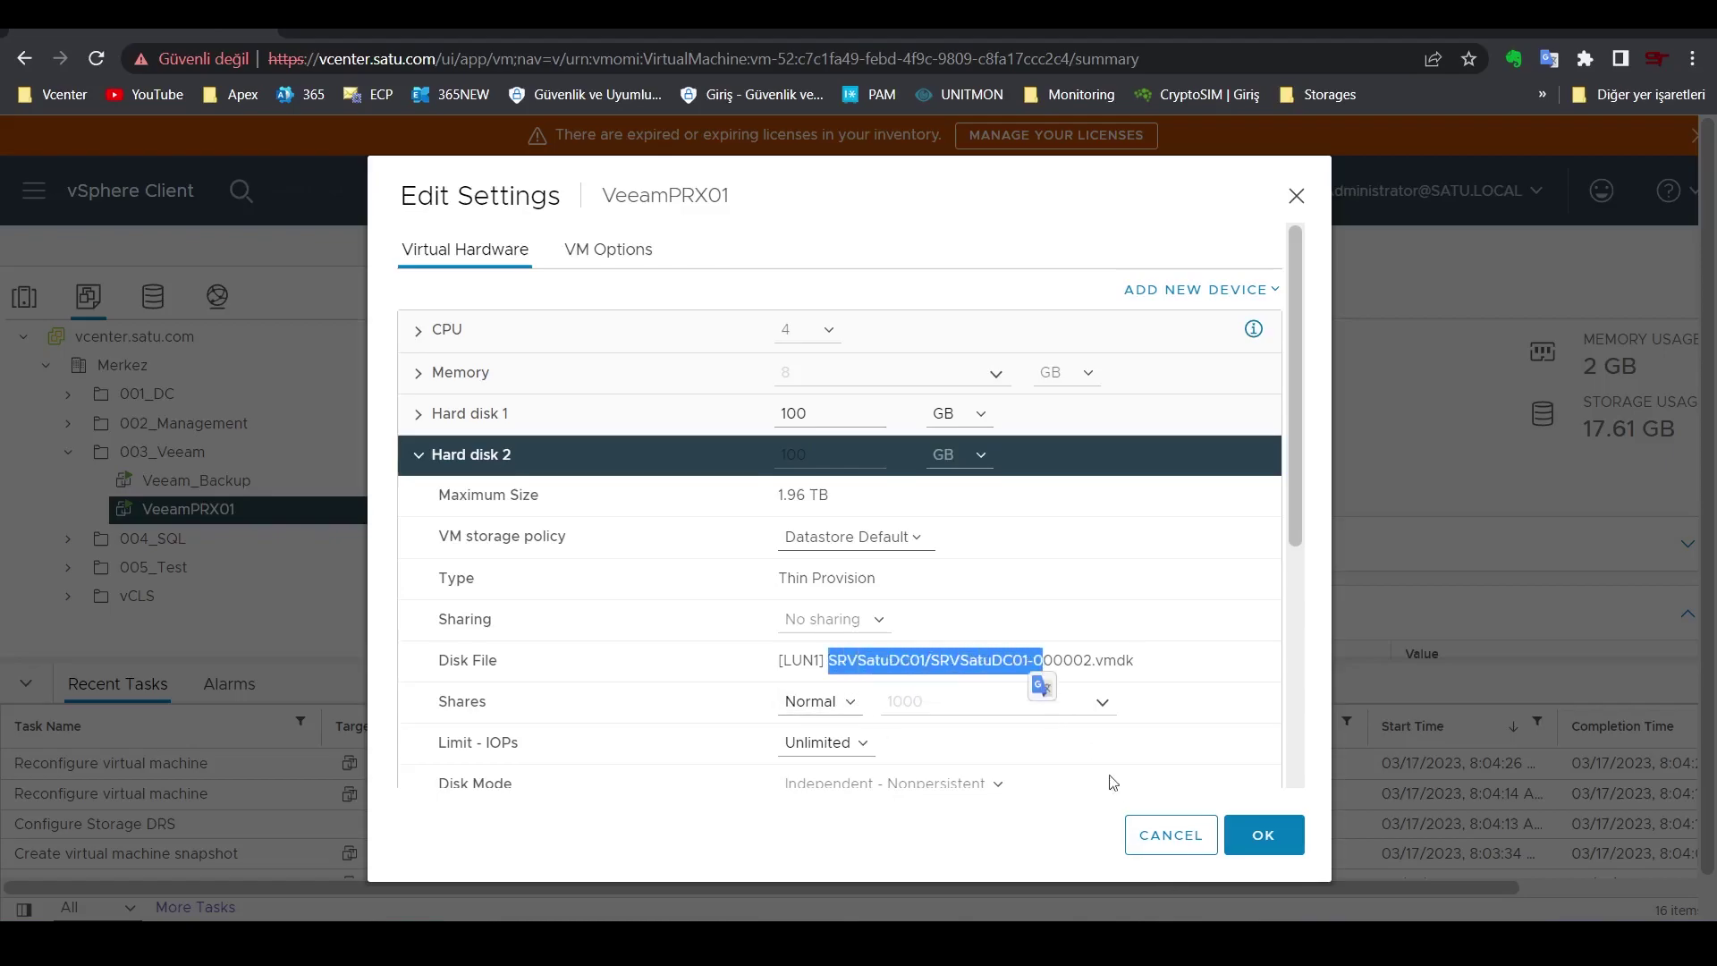
click(1161, 828)
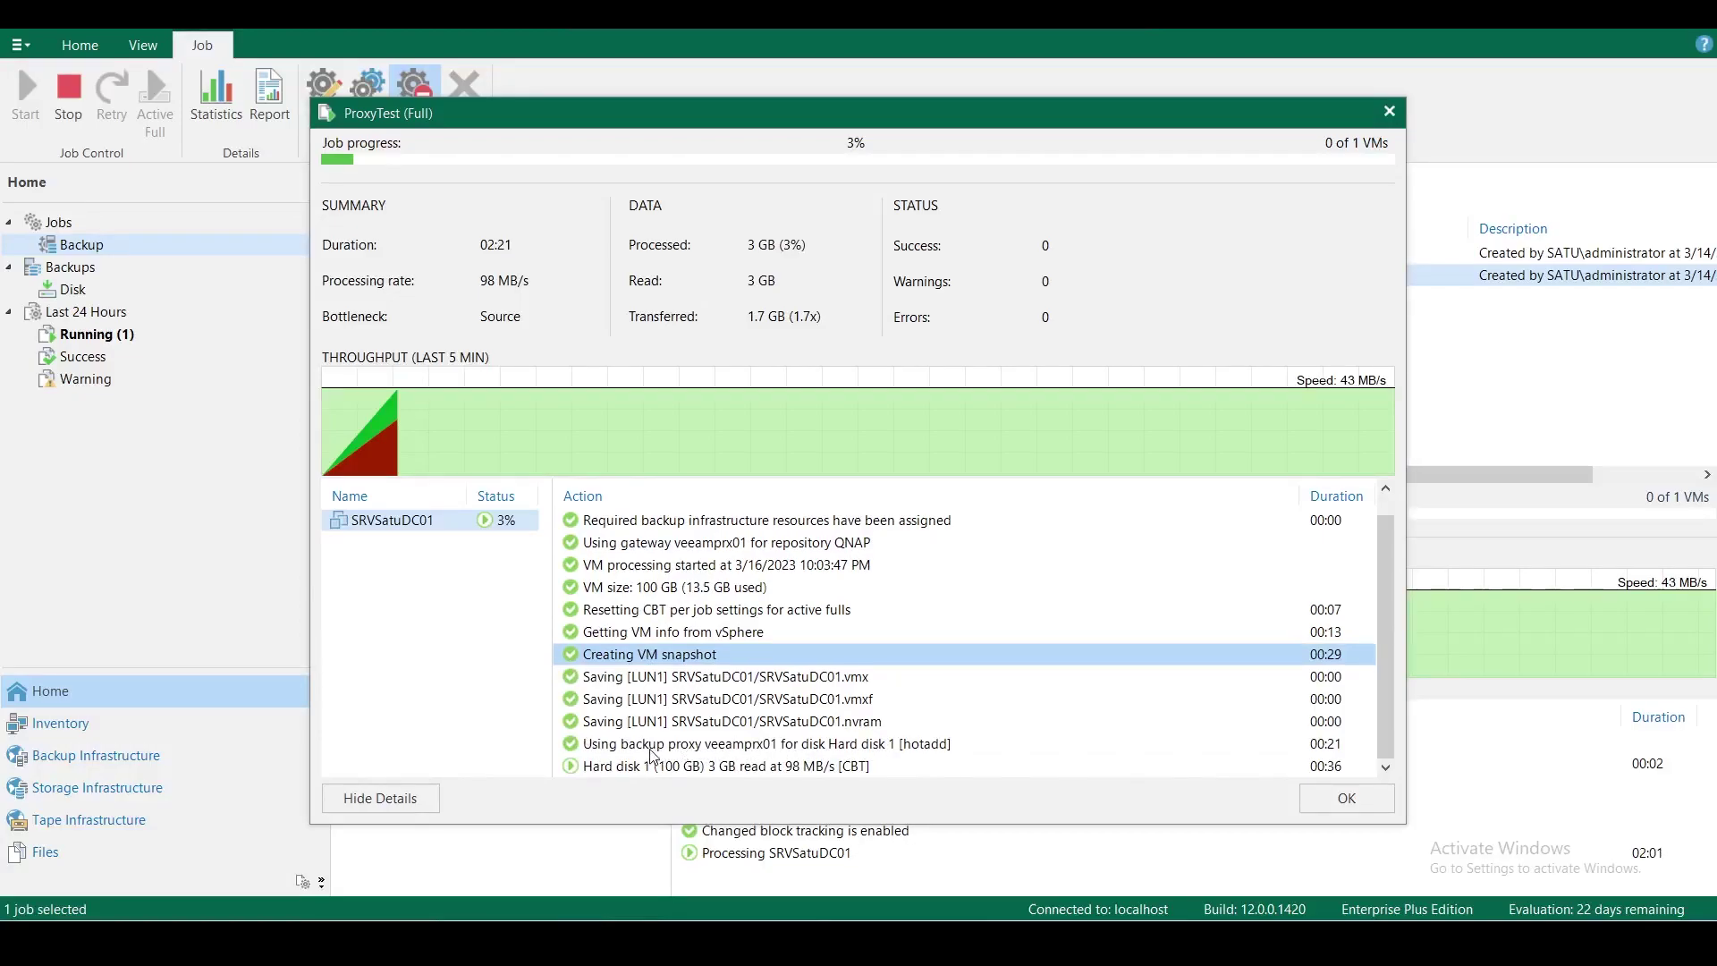
- Switch back to Veeam and examine the ProxyTest log entry for the backup proxy used on SRVSatuDC01's Hard disk 1
click(771, 748)
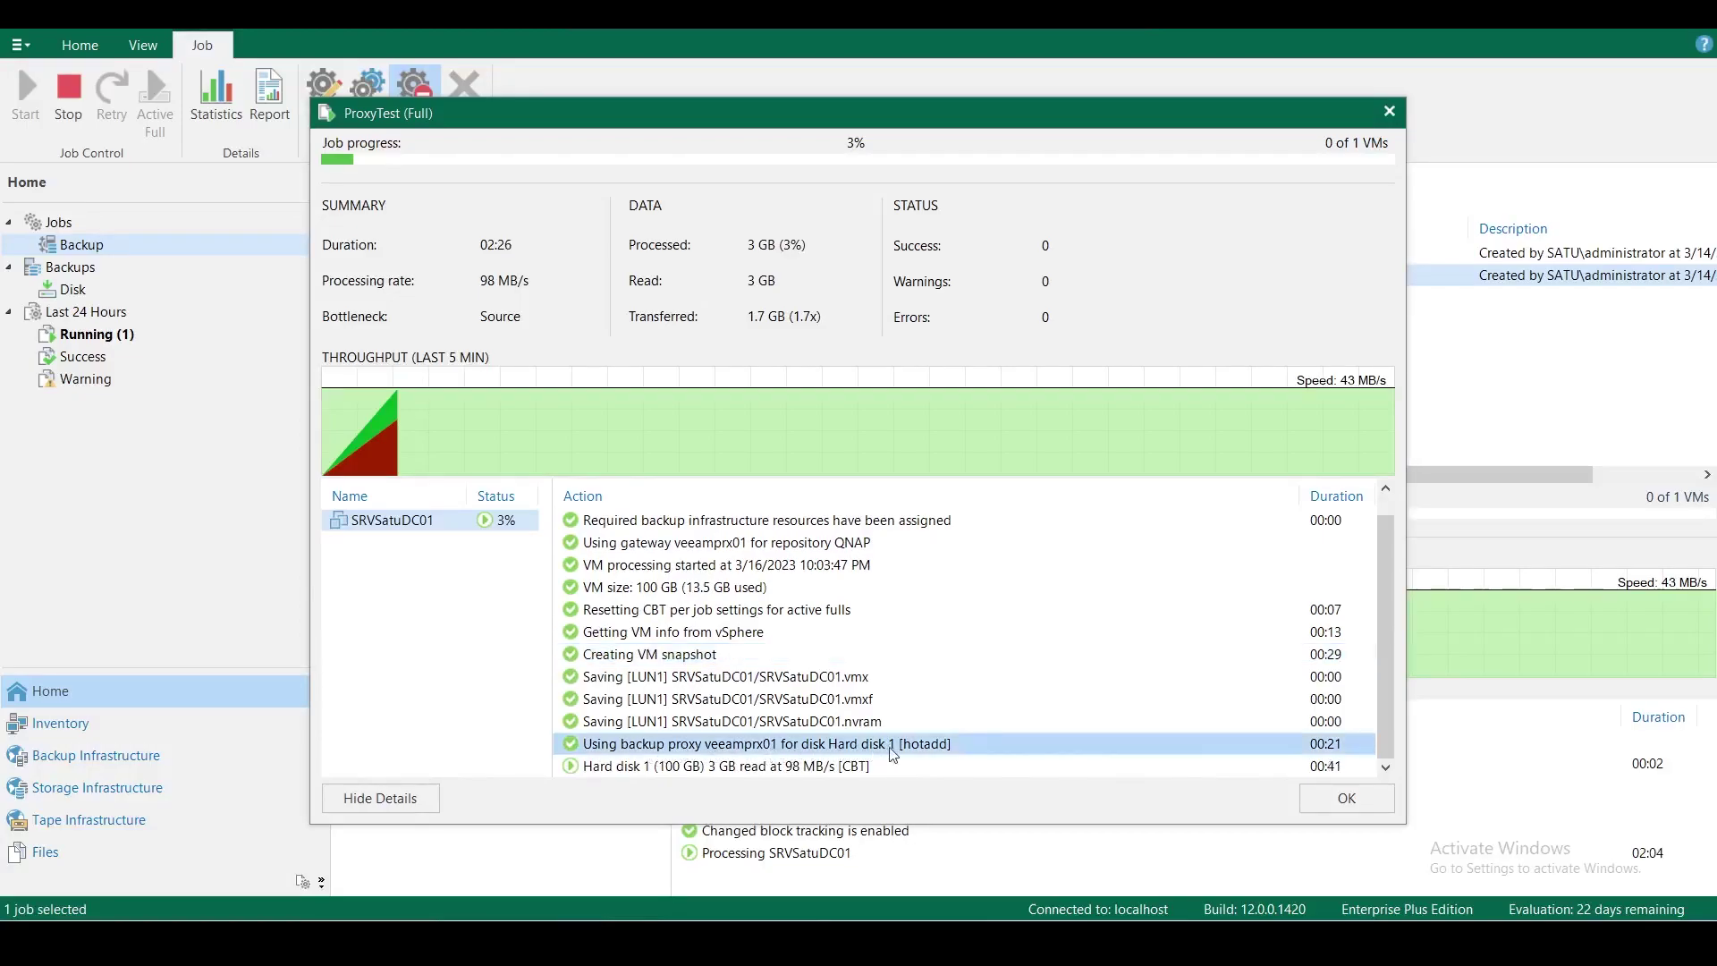